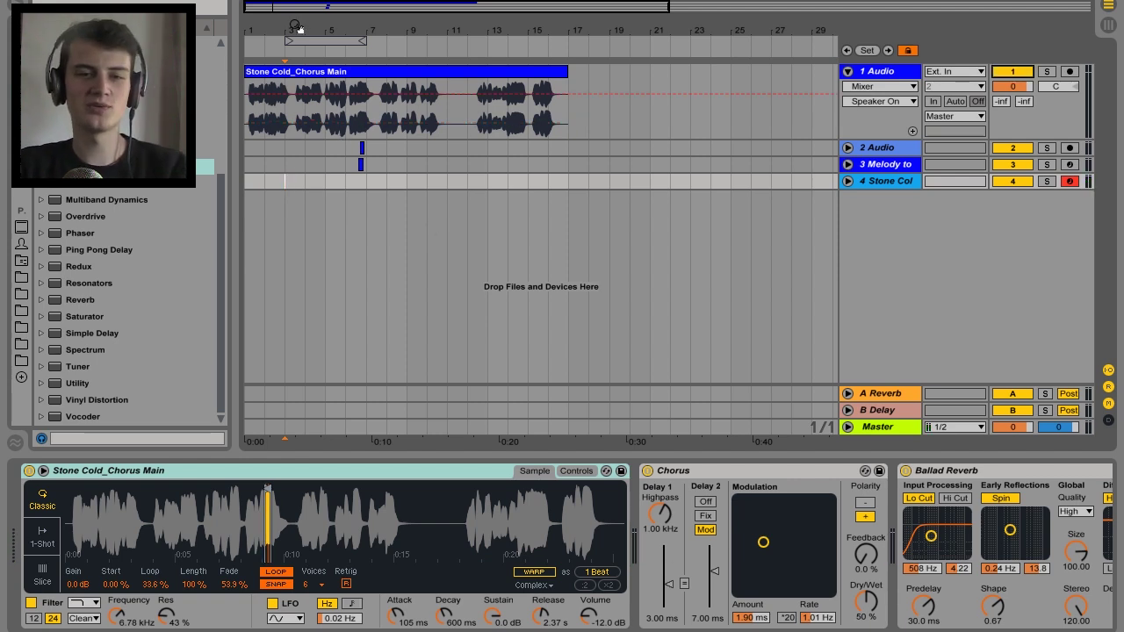
Step: Solo the 1 Audio track and play its vocal clip from between bars 3 and 4
{"action": "left_click_drag", "start_coordinate": [298, 26], "coordinate": [299, 29]}
{"action": "left_click", "coordinate": [418, 133]}
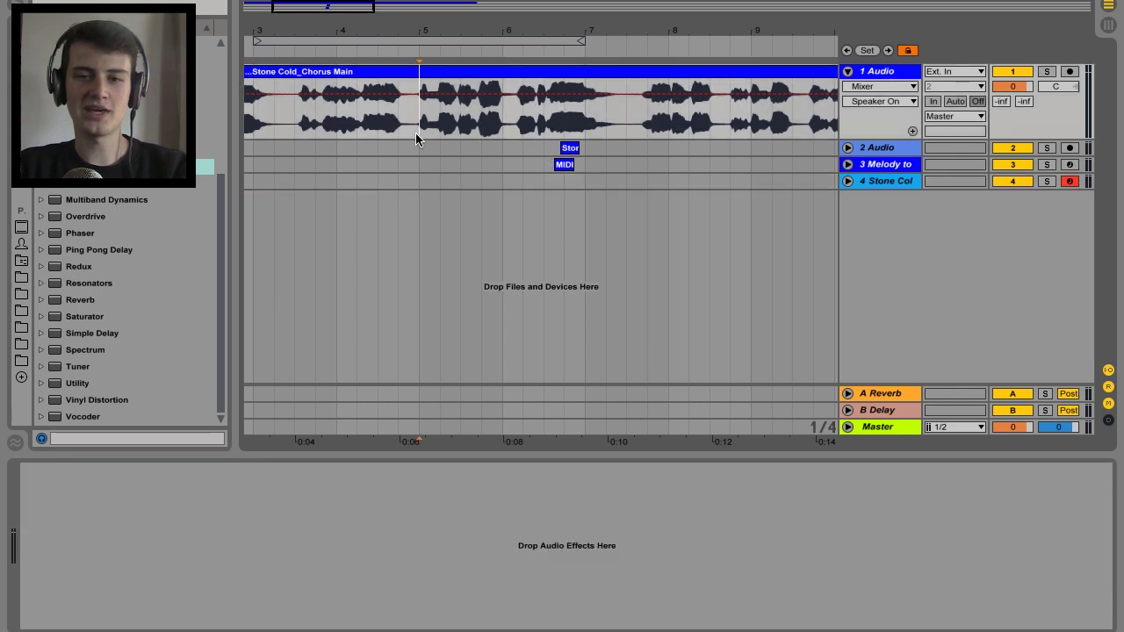
{"action": "left_click", "coordinate": [1045, 74]}
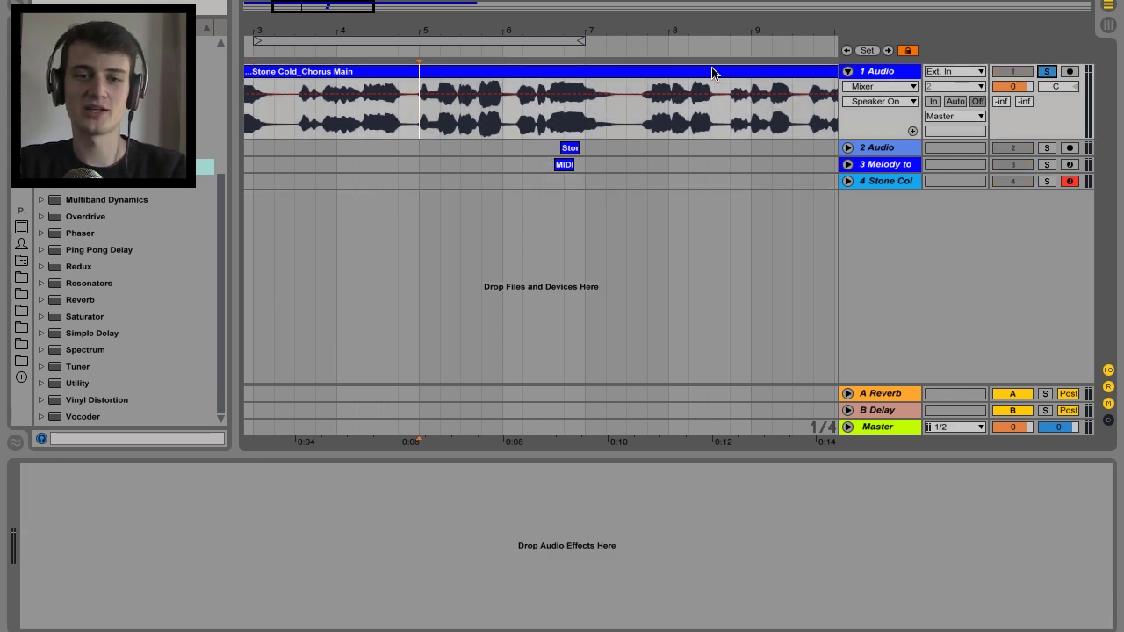
{"action": "scroll", "coordinate": [489, 126], "scroll_direction": "right", "scroll_amount": 2}
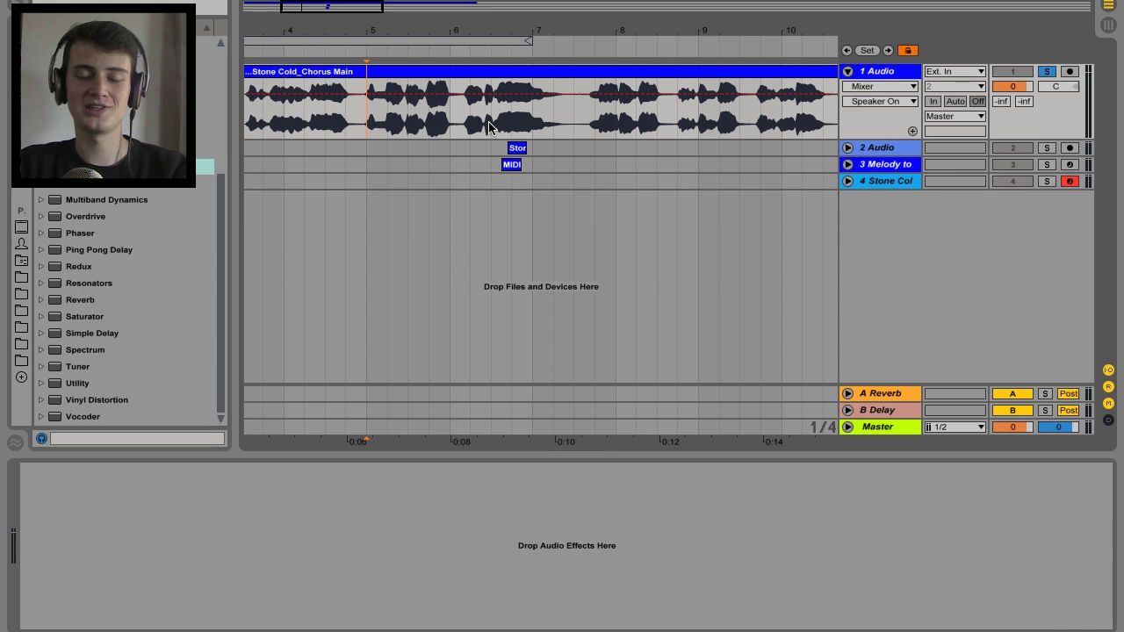
{"action": "scroll", "coordinate": [489, 127], "scroll_direction": "left", "scroll_amount": 3}
{"action": "left_click", "coordinate": [338, 134]}
{"action": "key", "text": "space"}
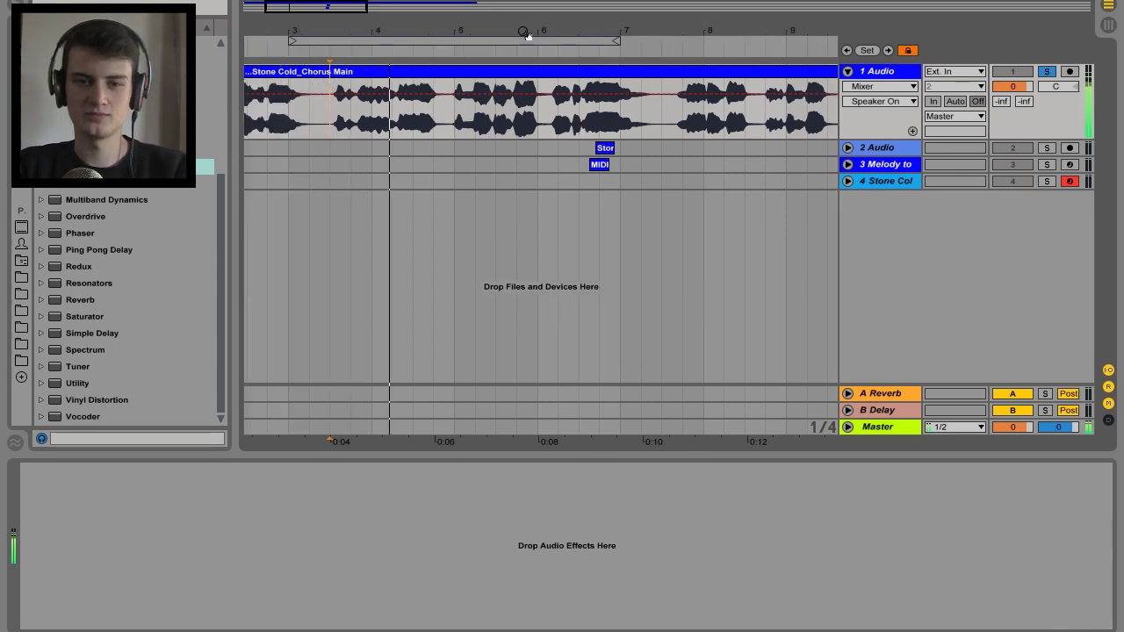
Step: Locate the sustained vocal note starting just after 6.3 on 1 Audio and play it through its tail
{"action": "left_click_drag", "start_coordinate": [525, 32], "coordinate": [486, 32]}
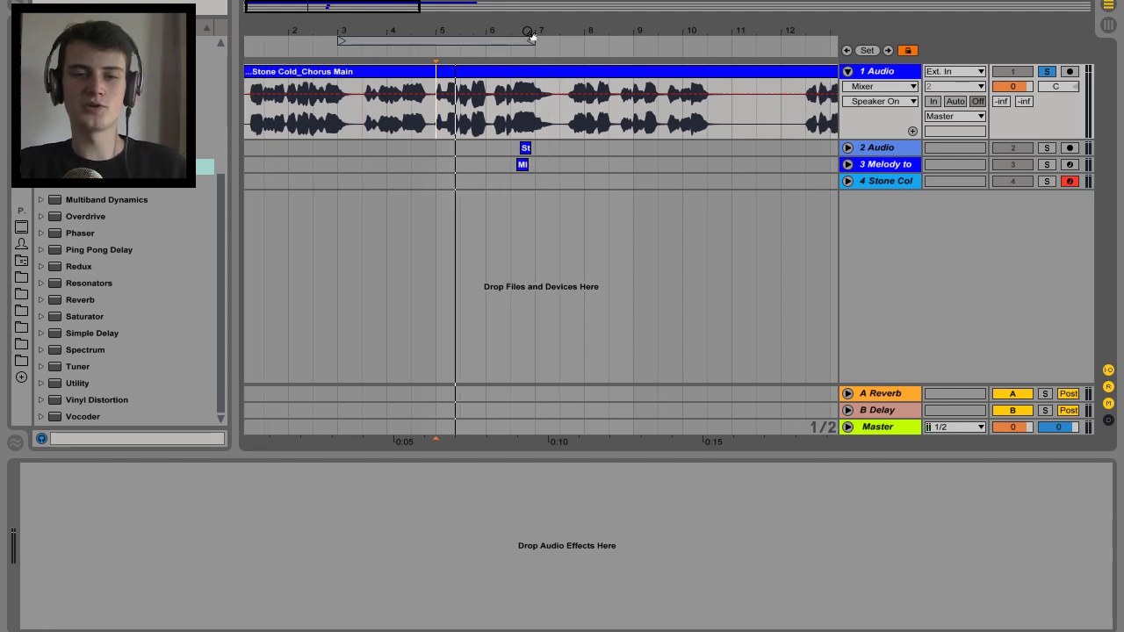
{"action": "left_click_drag", "start_coordinate": [531, 35], "coordinate": [456, 132]}
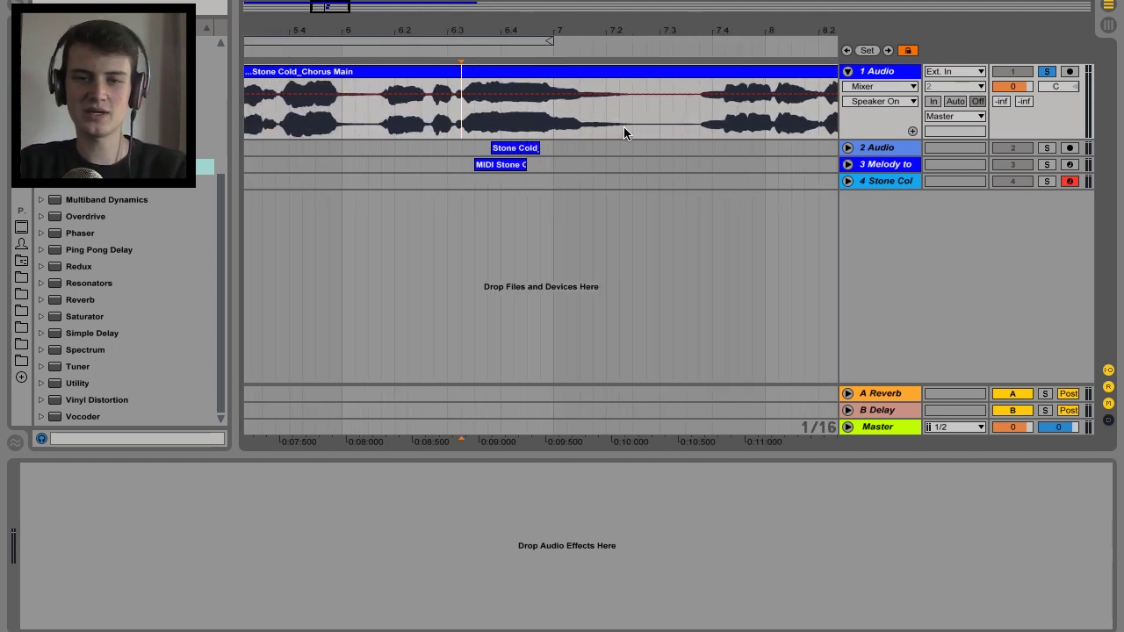
{"action": "key", "text": "space"}
{"action": "key", "text": "space"}
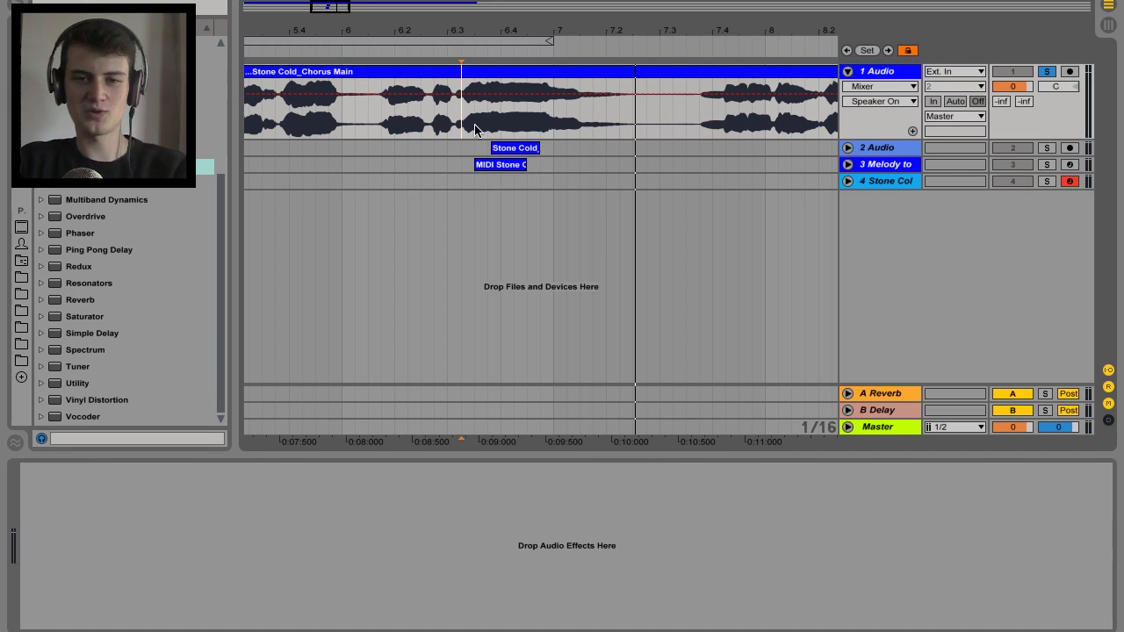
Step: Split a short section of the sustained note around 6.4 out of the vocal clip and move it onto a new audio track
{"action": "left_click_drag", "start_coordinate": [509, 33], "coordinate": [508, 66]}
{"action": "key", "text": "super+t"}
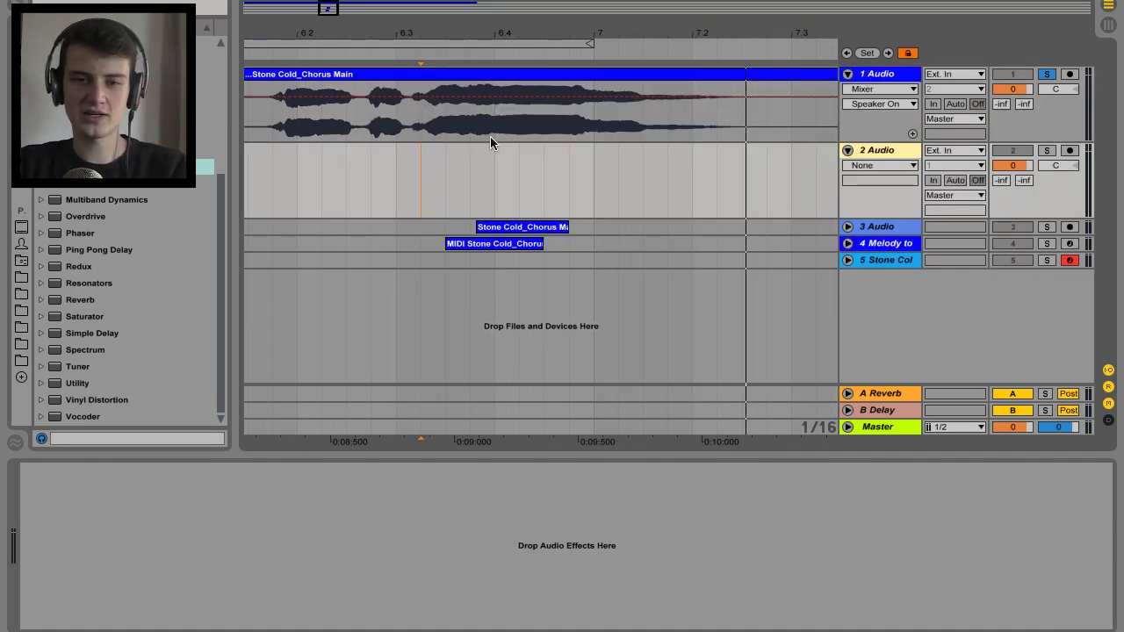
{"action": "left_click_drag", "start_coordinate": [569, 134], "coordinate": [479, 135]}
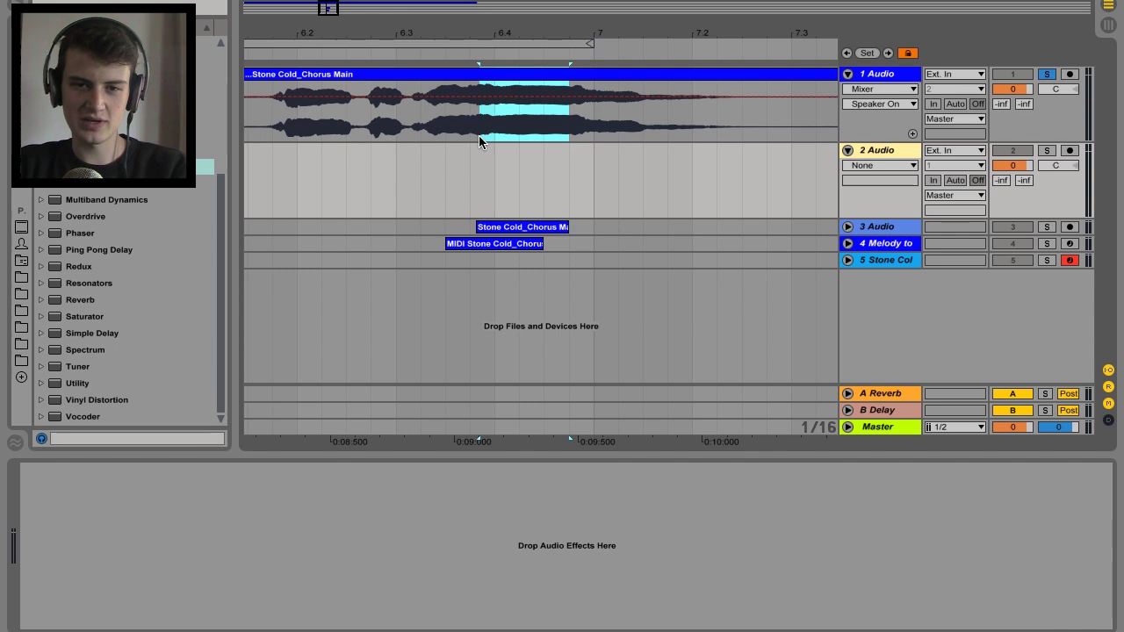
{"action": "key", "text": "ctrl+e"}
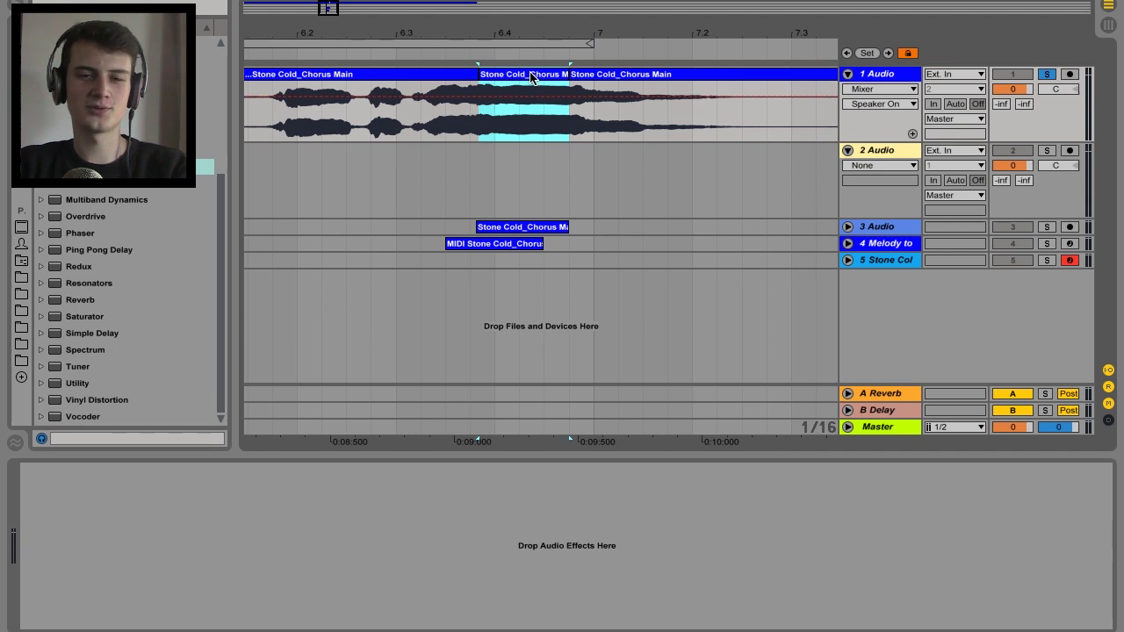
{"action": "left_click_drag", "start_coordinate": [531, 77], "coordinate": [528, 166]}
Step: Solo the 2 Audio track and play the isolated vocal slice
{"action": "left_click", "coordinate": [1051, 152]}
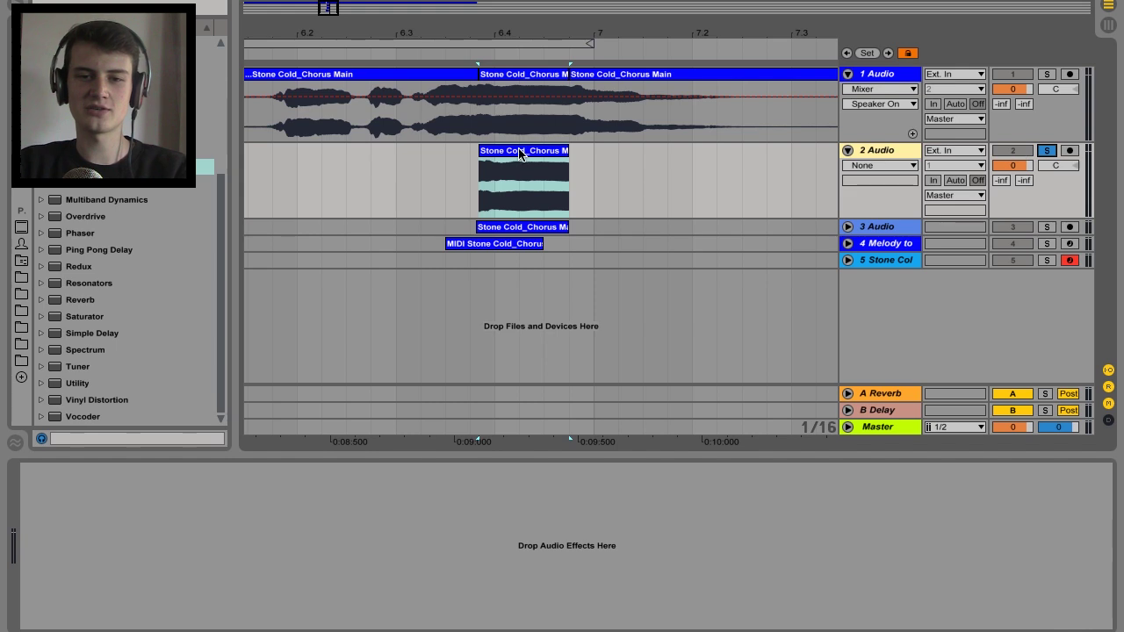
{"action": "left_click", "coordinate": [509, 156]}
{"action": "key", "text": "space"}
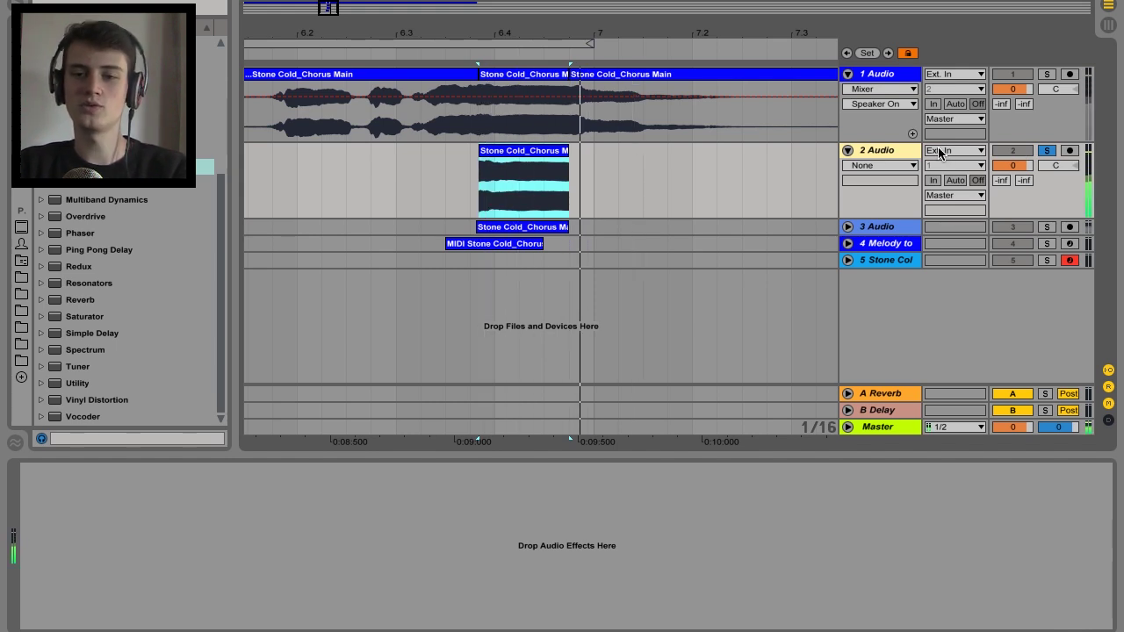
{"action": "left_click", "coordinate": [880, 155]}
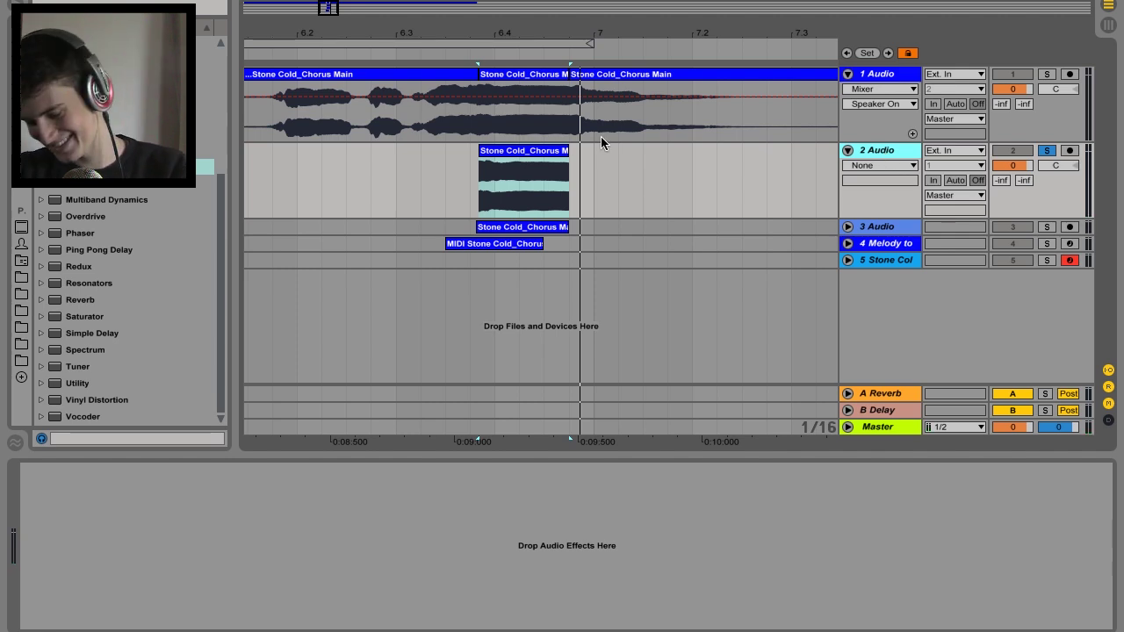
{"action": "key", "text": "space"}
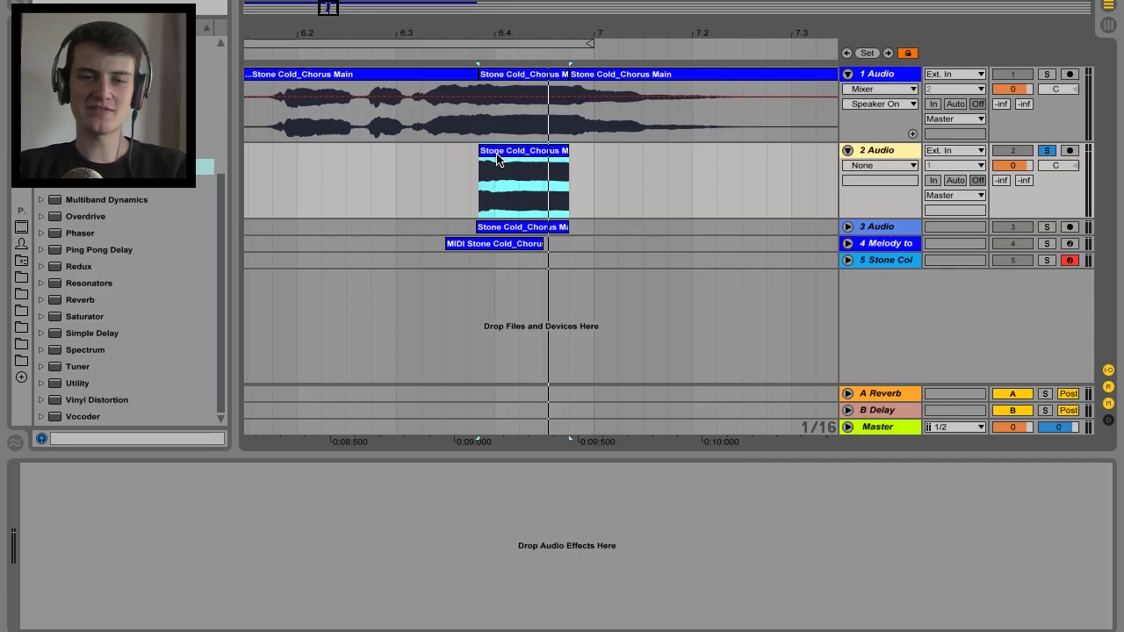
Step: Convert the vocal slice's melody to a new MIDI track and select the A3 note in the resulting clip
{"action": "right_click", "coordinate": [497, 159]}
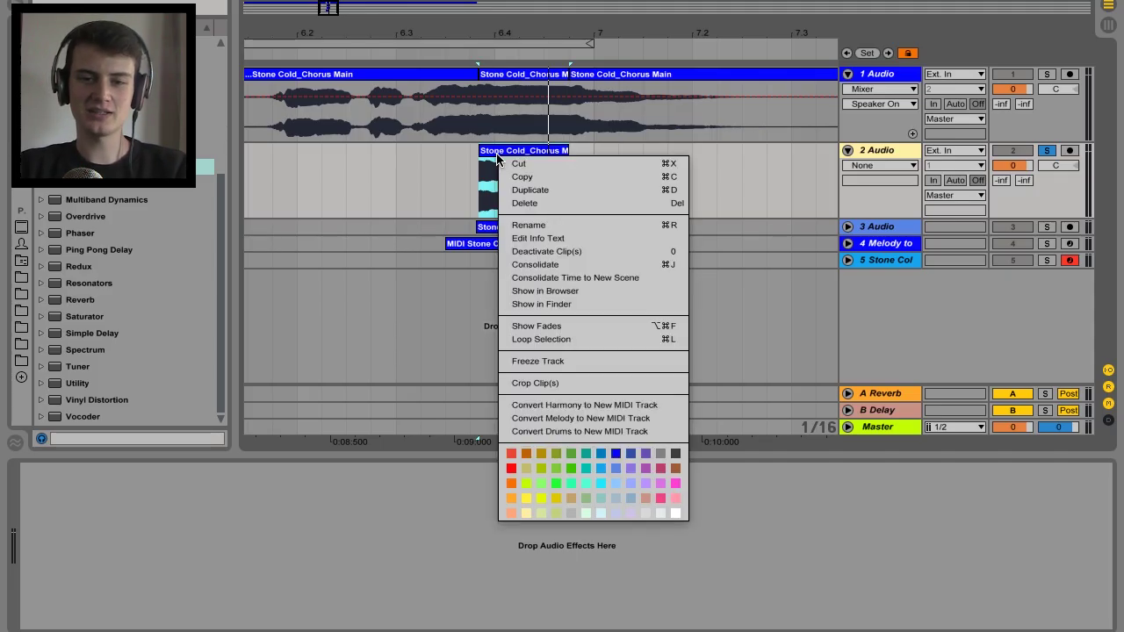
{"action": "left_click", "coordinate": [615, 421]}
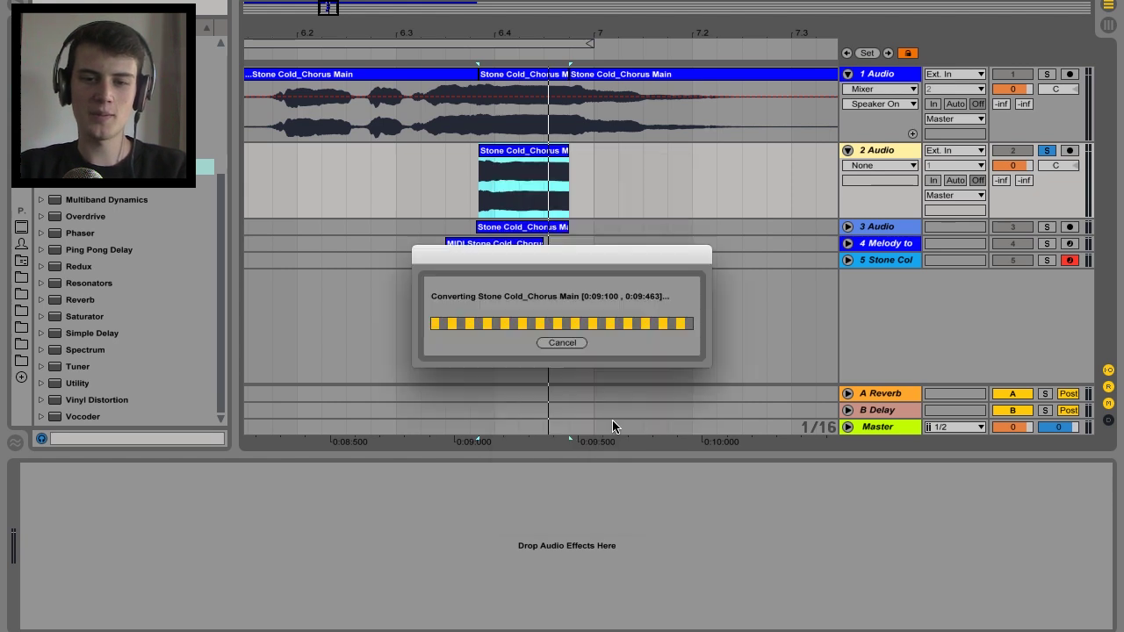
{"action": "double_click", "coordinate": [535, 229]}
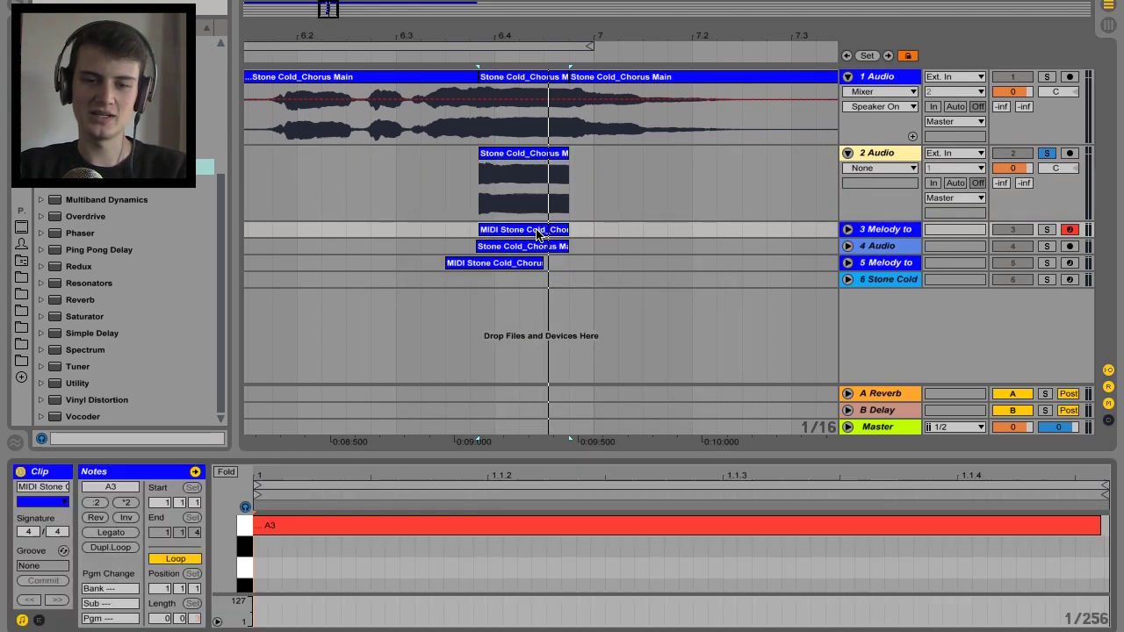
{"action": "left_click", "coordinate": [306, 523]}
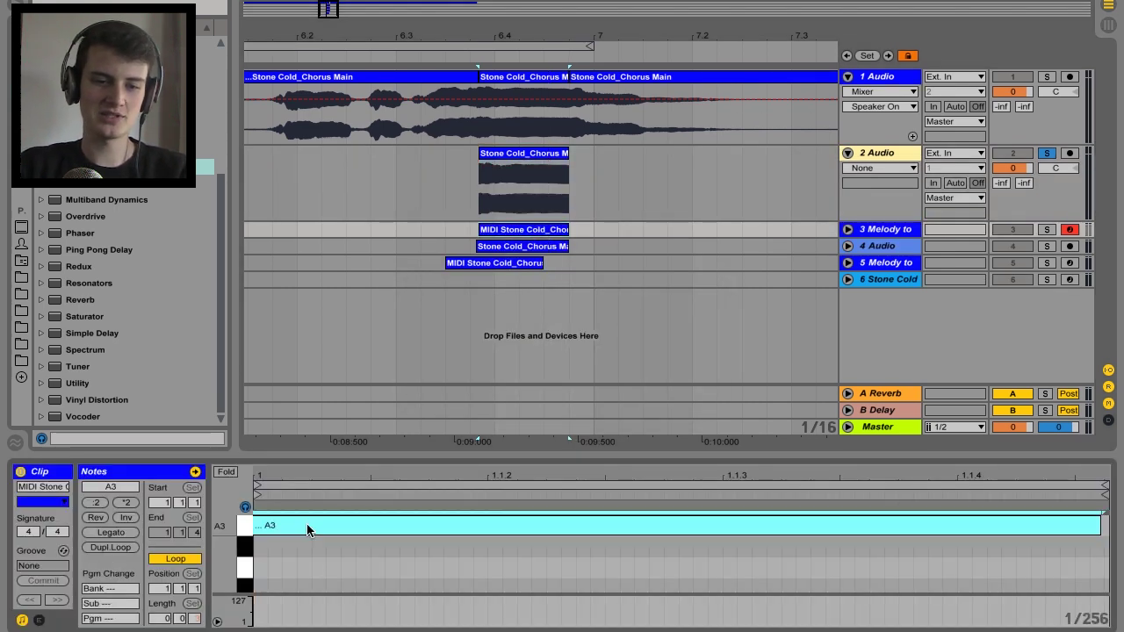
Step: Solo the converted melody track together with 2 Audio and play the A3 note against the vocal slice
{"action": "left_click", "coordinate": [1047, 229]}
{"action": "key", "text": "space"}
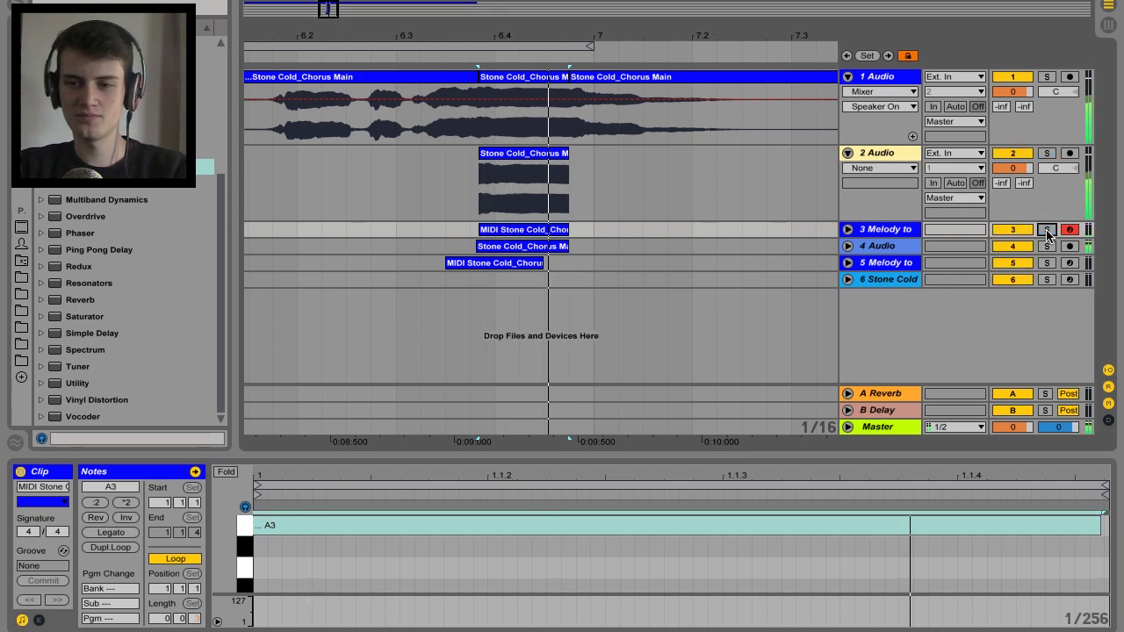
{"action": "left_click", "coordinate": [403, 527]}
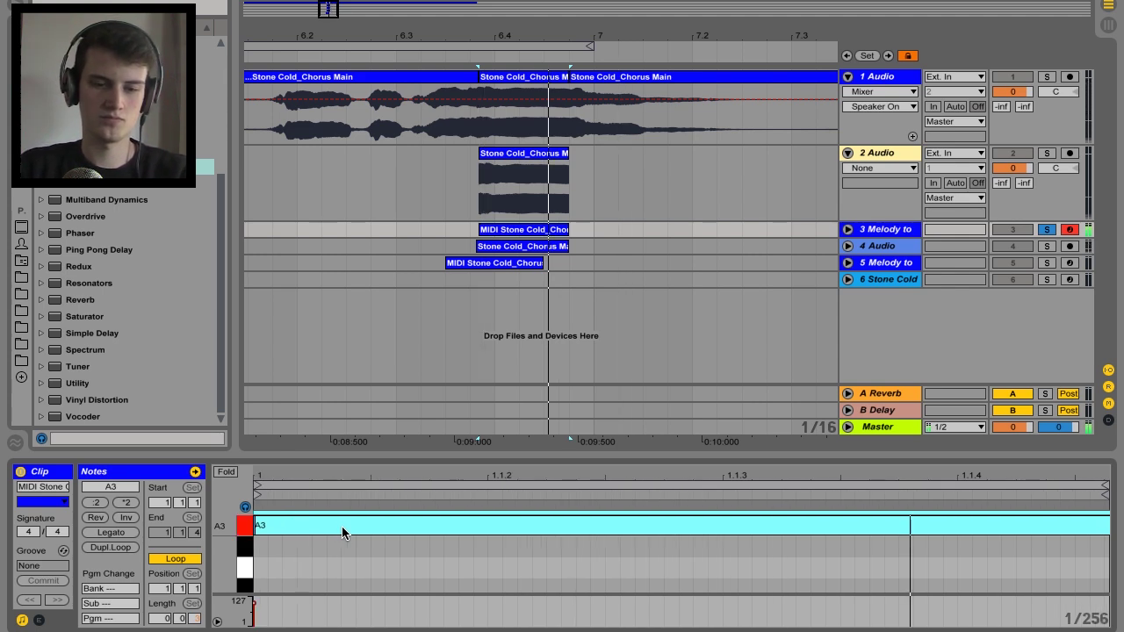
{"action": "left_click", "coordinate": [1045, 153]}
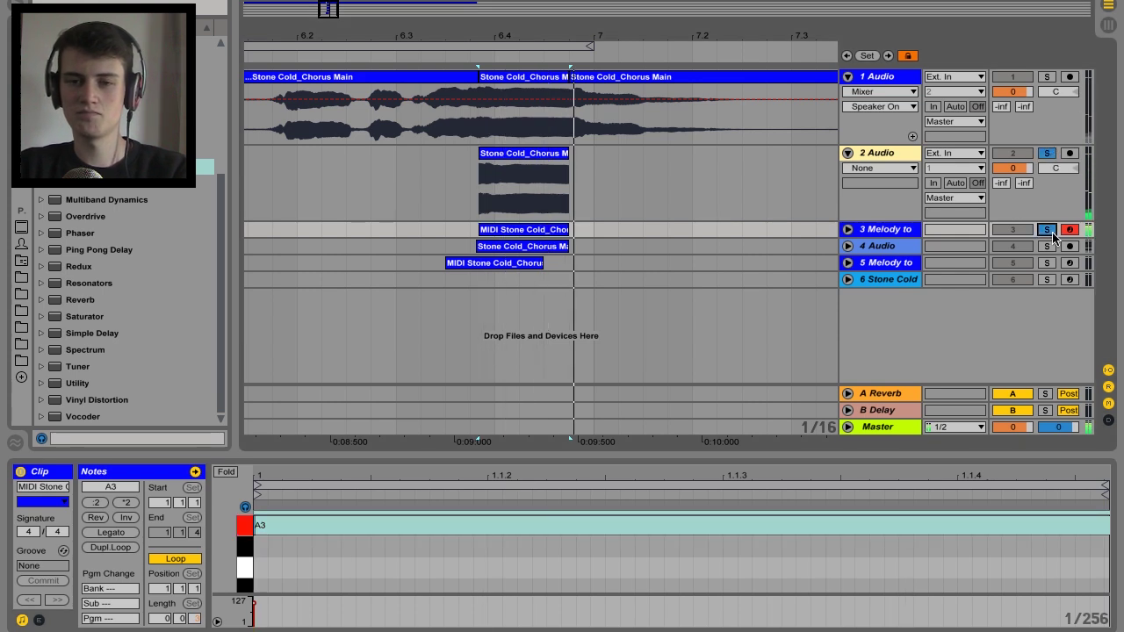
Step: Add a new MIDI track with a Simpler and load the vocal slice from 2 Audio into it
{"action": "key", "text": "ctrl+shift+t"}
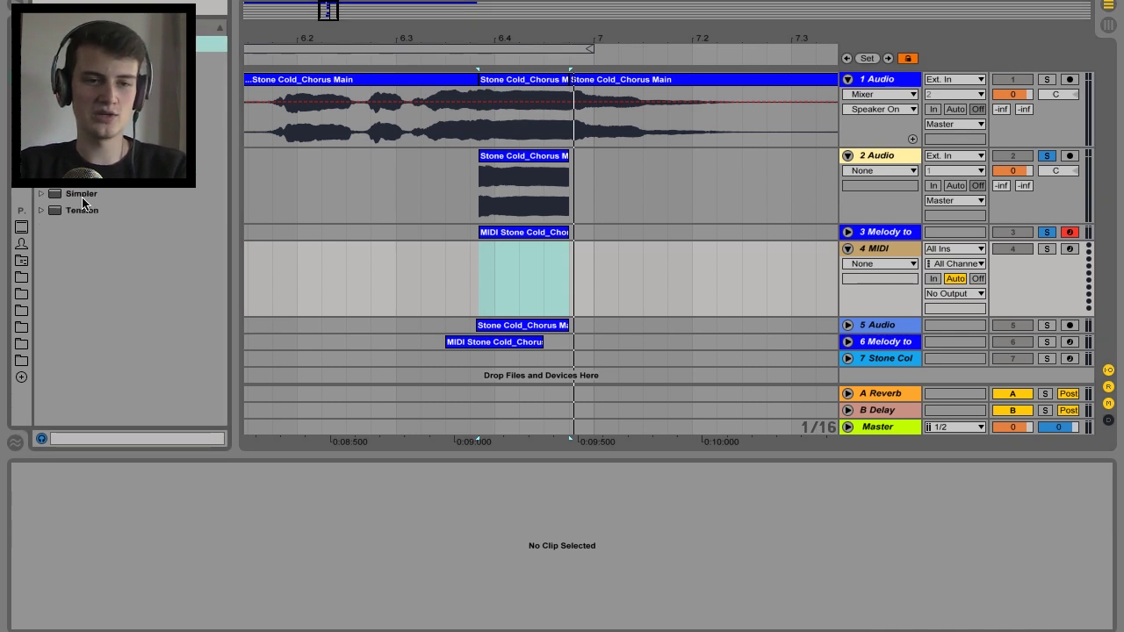
{"action": "left_click", "coordinate": [73, 196]}
{"action": "left_click_drag", "start_coordinate": [530, 291], "coordinate": [530, 290]}
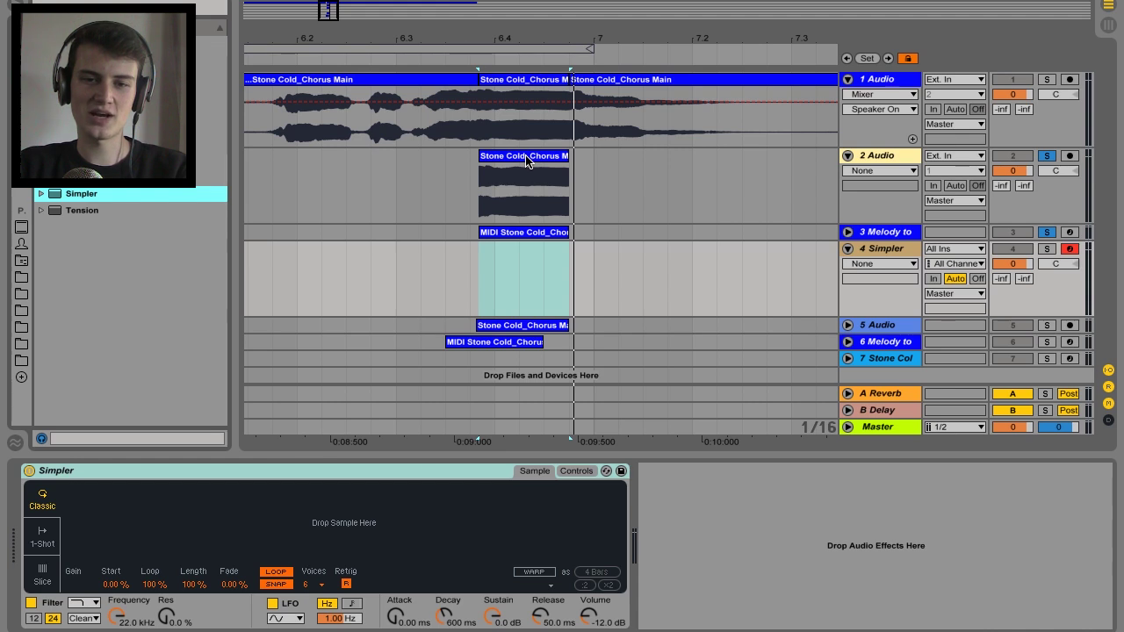
{"action": "left_click_drag", "start_coordinate": [527, 161], "coordinate": [377, 501]}
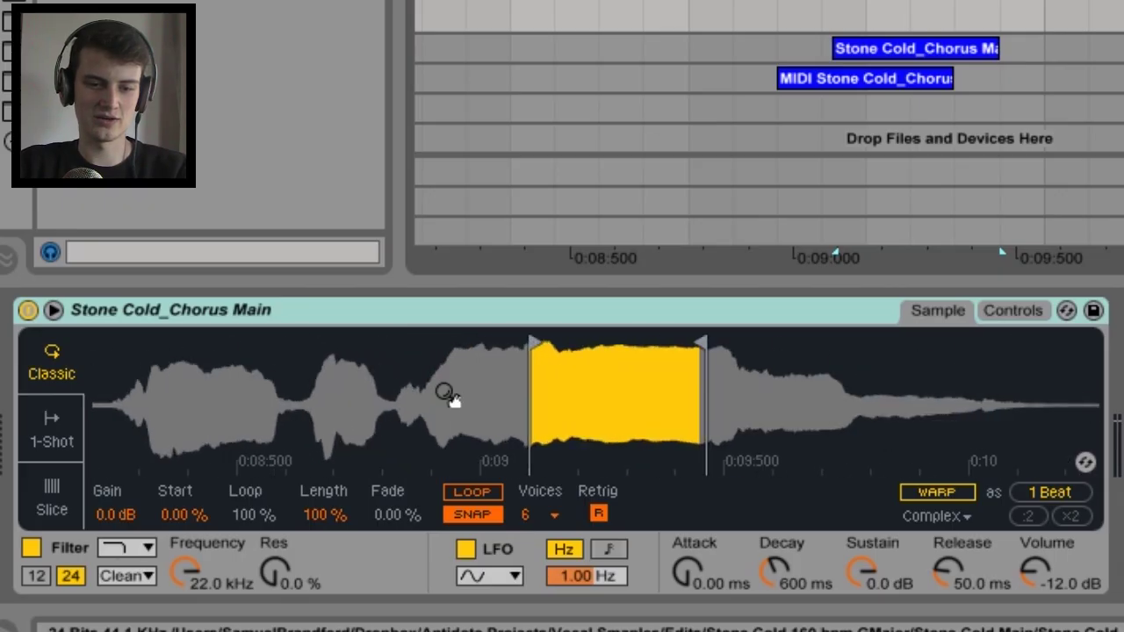
Step: Crop the Simpler sample to the highlighted slice and turn off Snap
{"action": "right_click", "coordinate": [615, 404]}
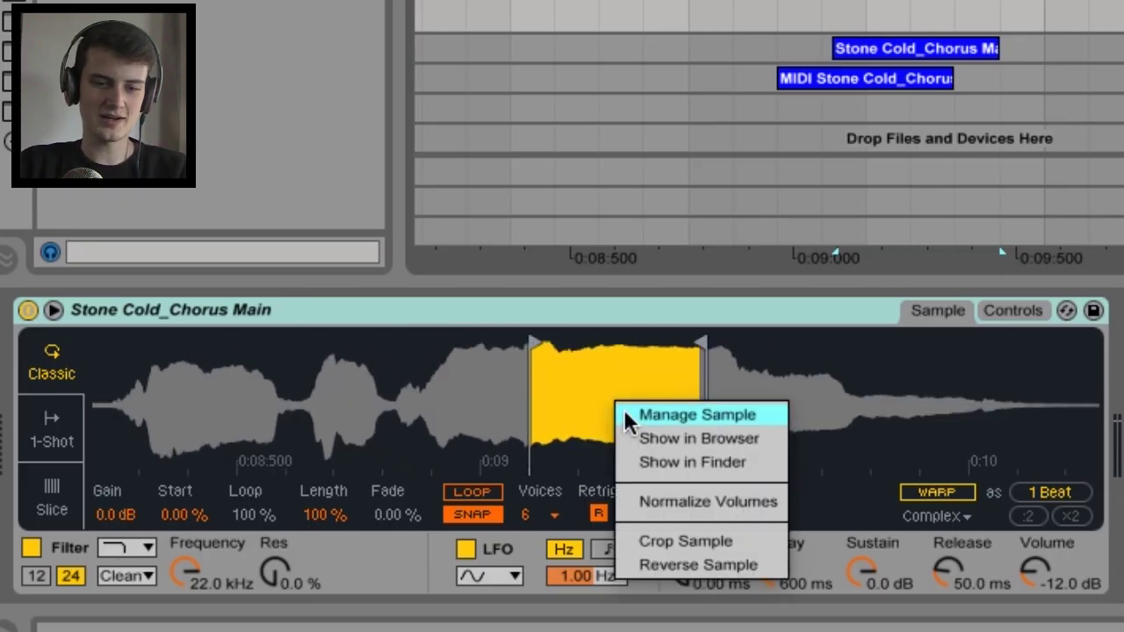
{"action": "left_click", "coordinate": [693, 540]}
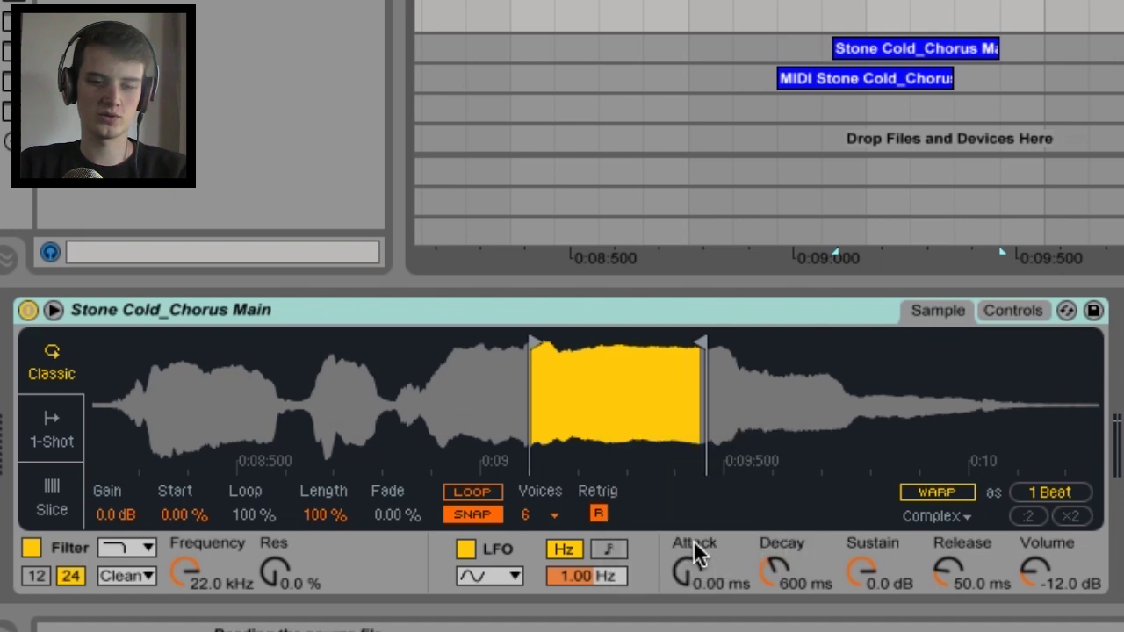
{"action": "left_click", "coordinate": [463, 511]}
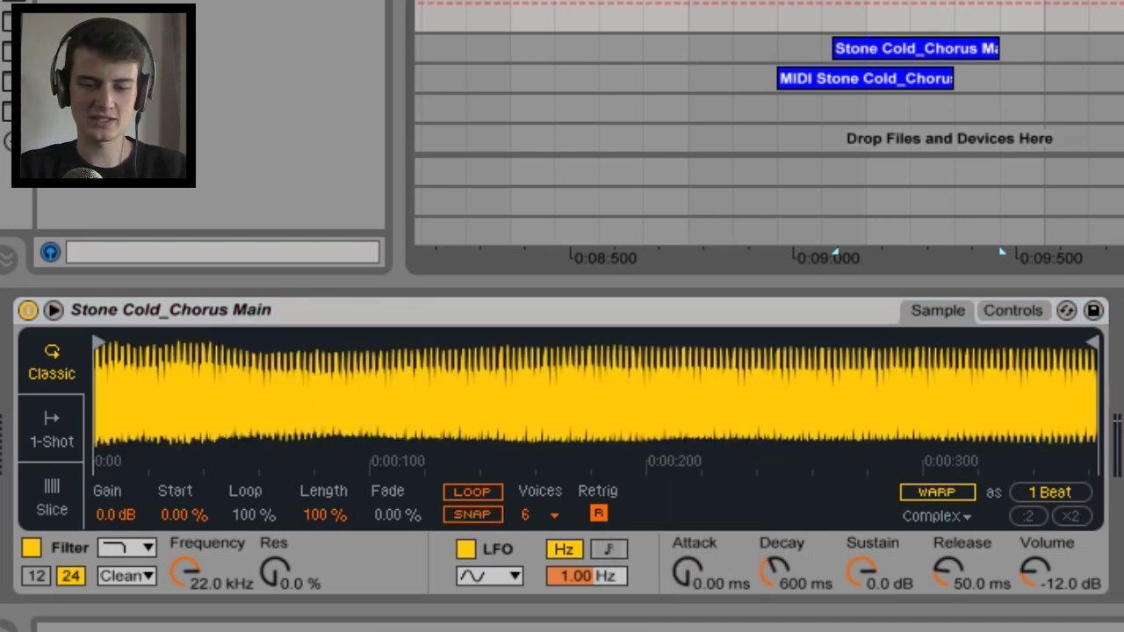
Step: Play the cropped sample one octave lower and back in the C3 to D4 octave, and toggle Warp off and on again
{"action": "key", "text": "a"}
{"action": "key", "text": "a"}
{"action": "key", "text": "a"}
{"action": "key", "text": "a"}
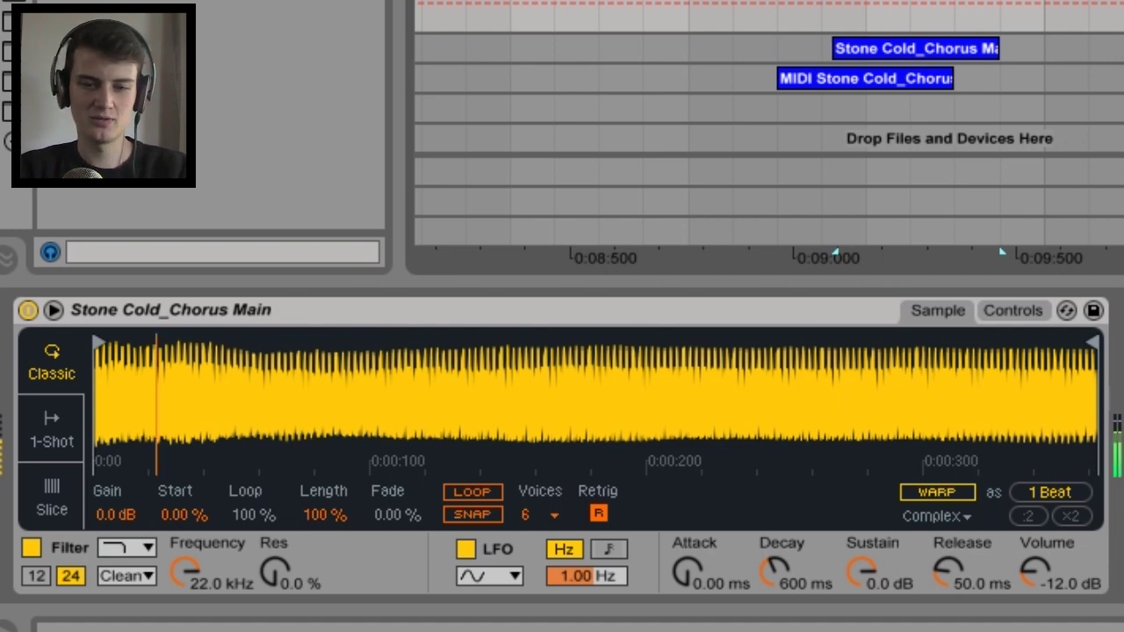
{"action": "key", "text": "z"}
{"action": "key", "text": "a"}
{"action": "key", "text": "a"}
{"action": "key", "text": "a"}
{"action": "key", "text": "a"}
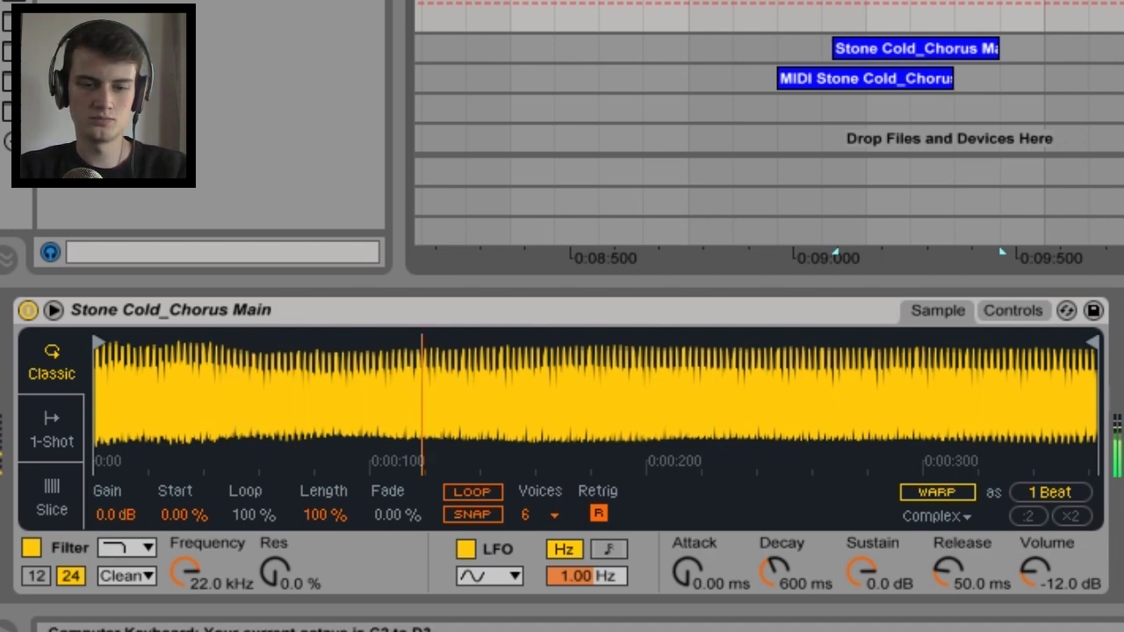
{"action": "key", "text": "x"}
{"action": "key", "text": "a"}
{"action": "key", "text": "a"}
{"action": "key", "text": "a"}
{"action": "key", "text": "a"}
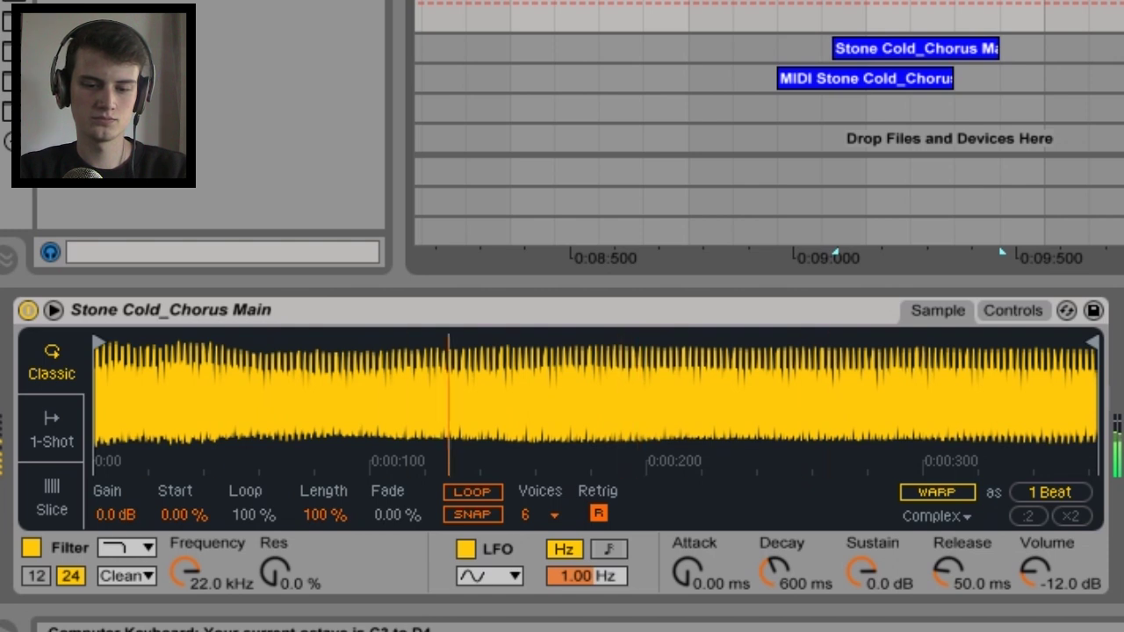
{"action": "left_click", "coordinate": [936, 490]}
{"action": "left_click", "coordinate": [935, 491]}
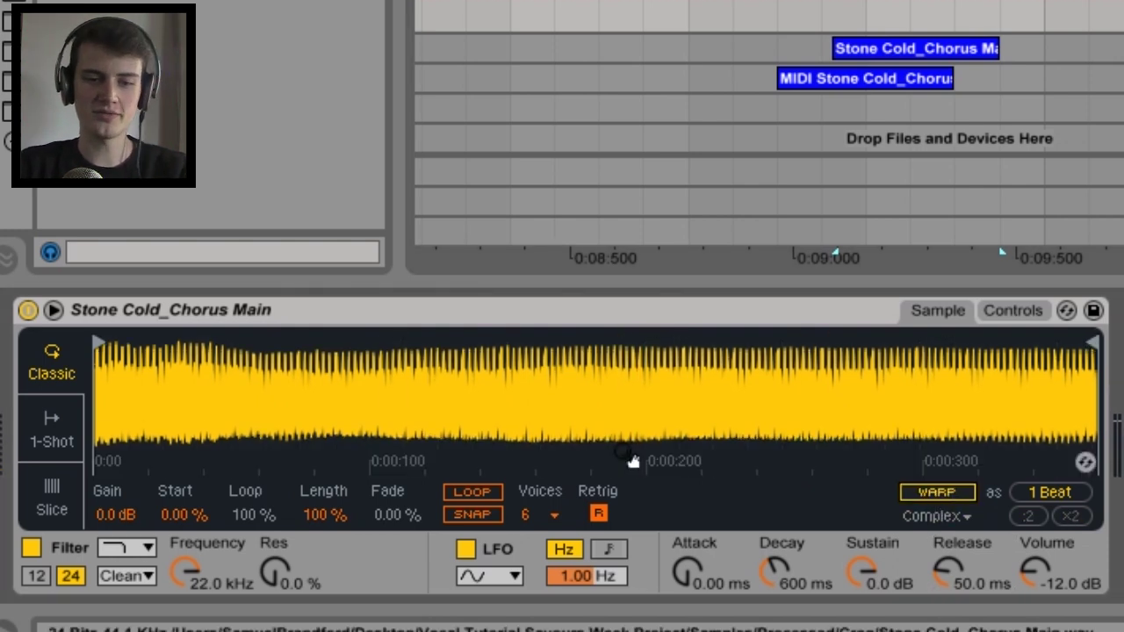
Step: Play the sample in Simpler and turn on Loop so that held notes sustain
{"action": "key", "text": "a"}
{"action": "key", "text": "a"}
{"action": "key", "text": "a"}
{"action": "left_click", "coordinate": [458, 492]}
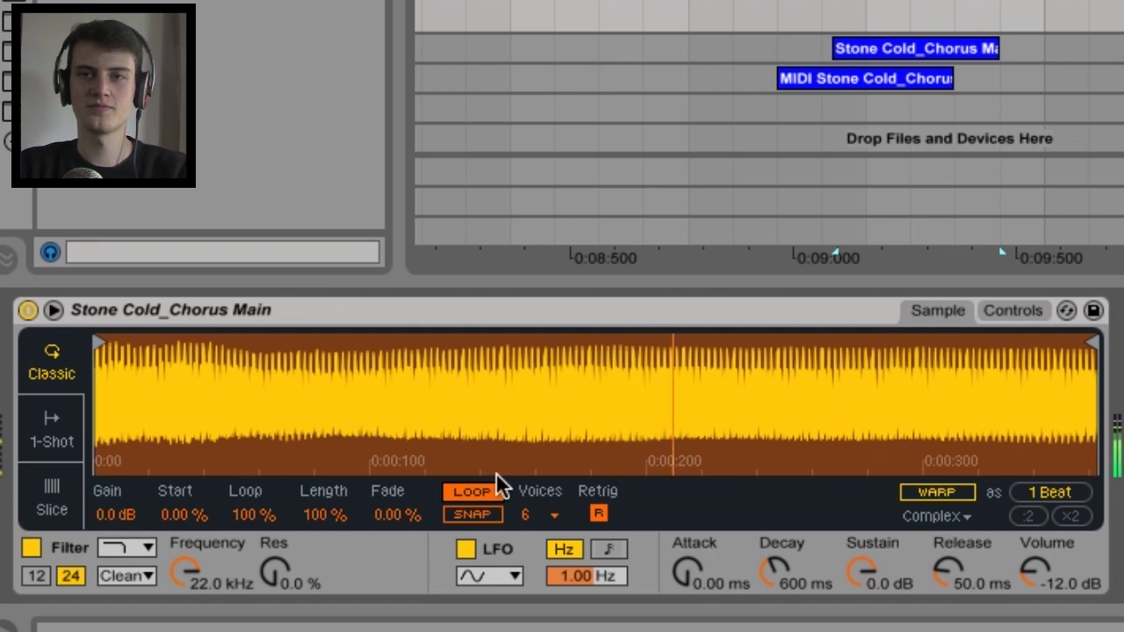
Step: Set the Simpler's pitch transposition to +3 st
{"action": "left_click", "coordinate": [1016, 312]}
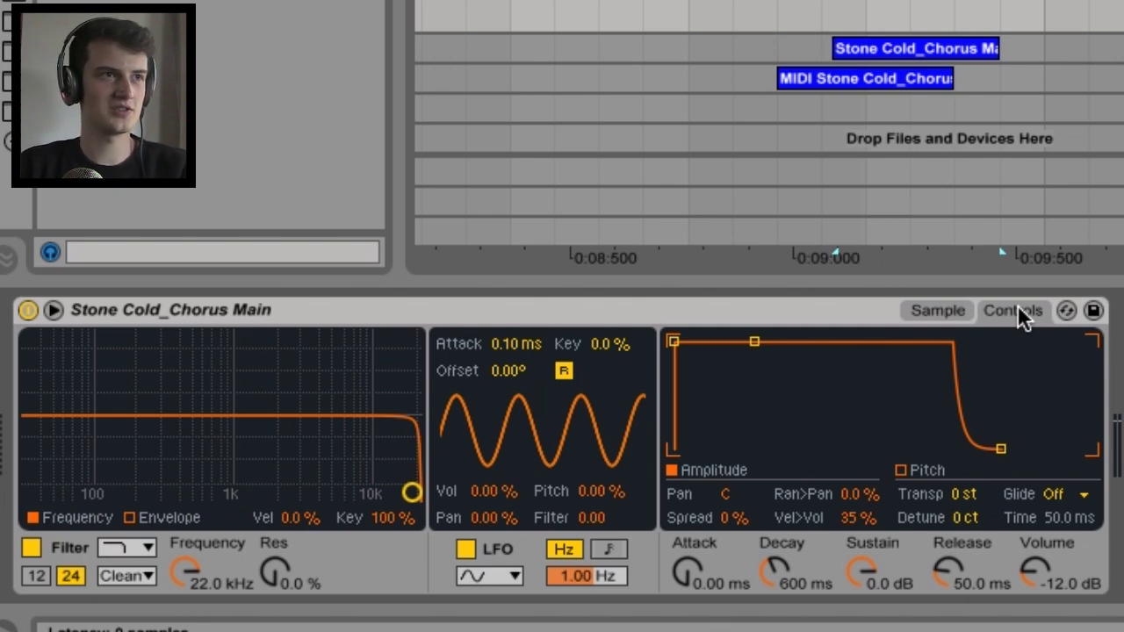
{"action": "left_click_drag", "start_coordinate": [970, 494], "coordinate": [969, 487]}
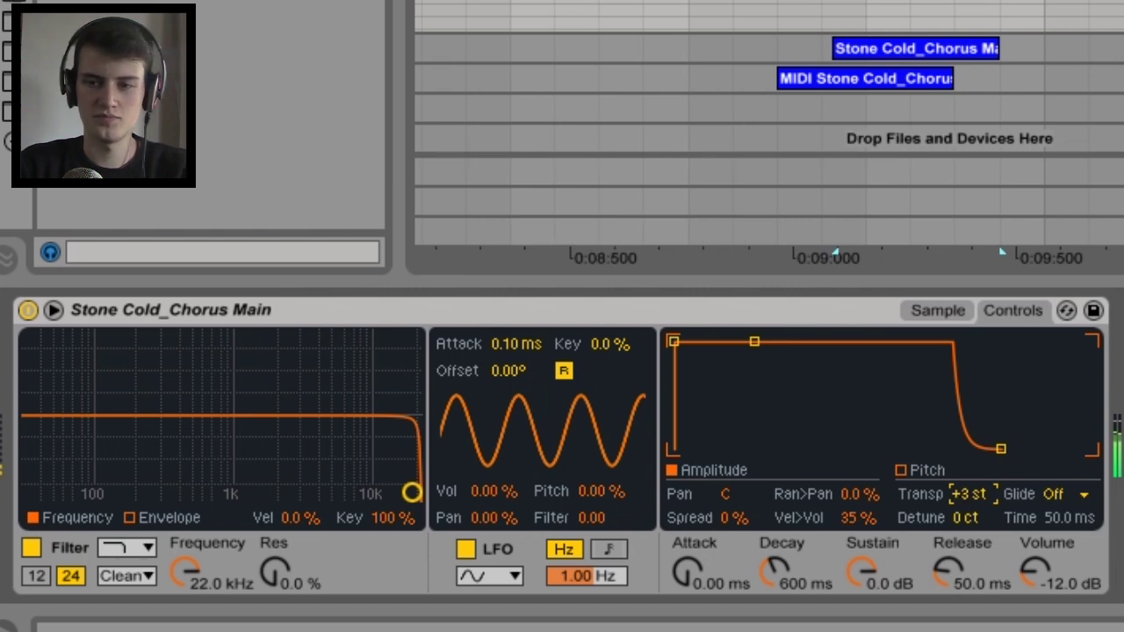
{"action": "left_click", "coordinate": [1115, 79]}
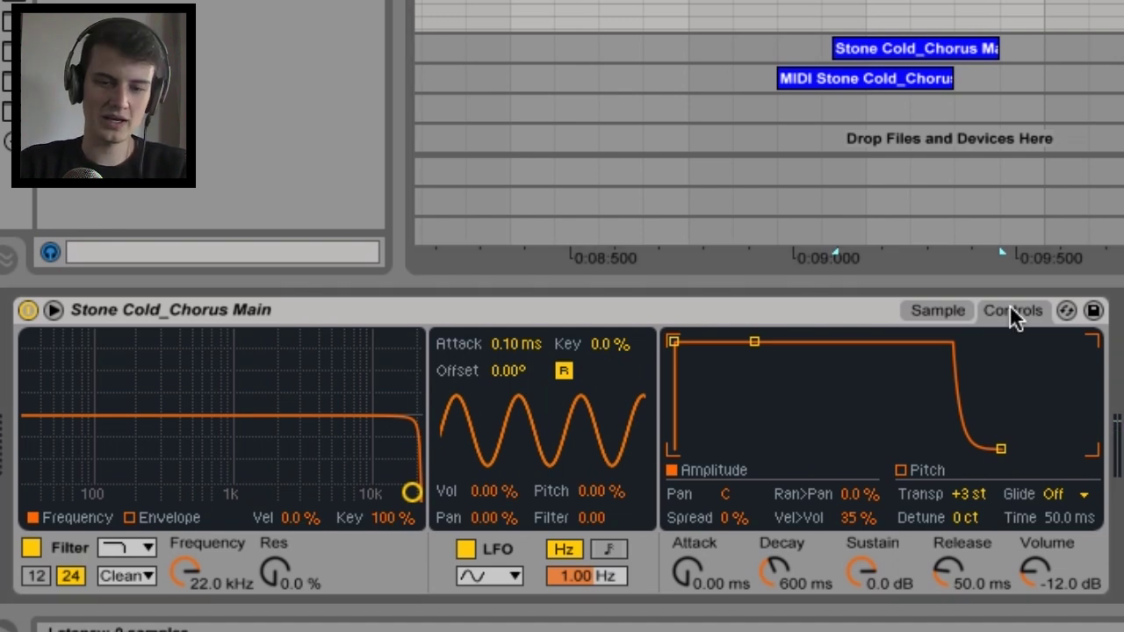
Step: Set the Simpler sample's Start to 44.5 %, Loop to 73.4 %, Length to 85.9 % and Fade to 21.1 %, with Snap on and Retrig off
{"action": "left_click", "coordinate": [941, 308]}
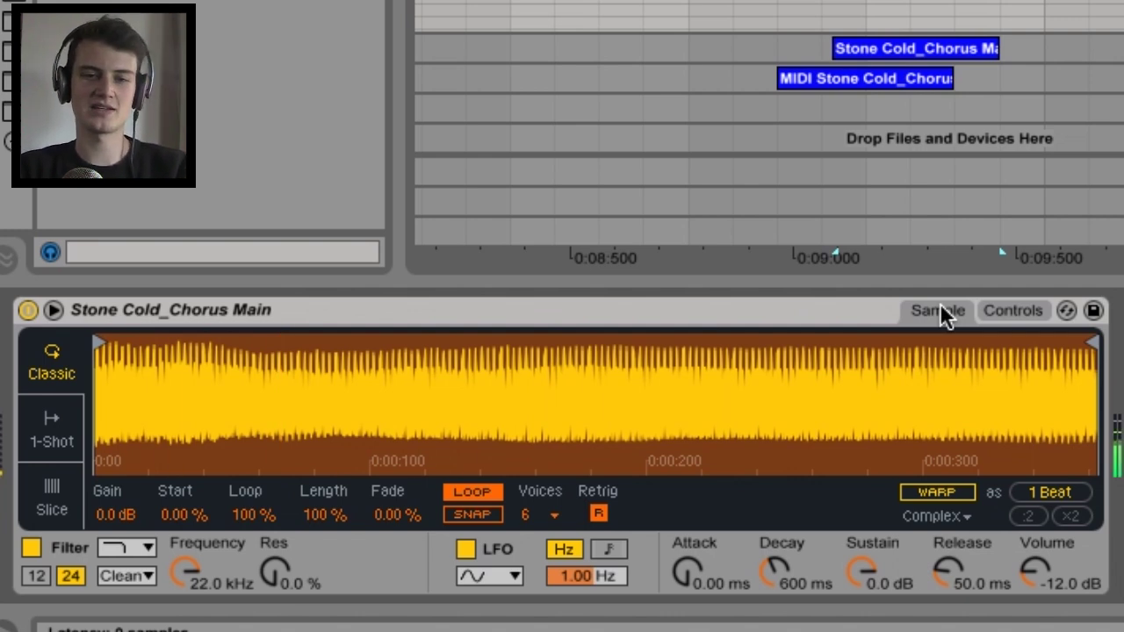
{"action": "left_click", "coordinate": [391, 514]}
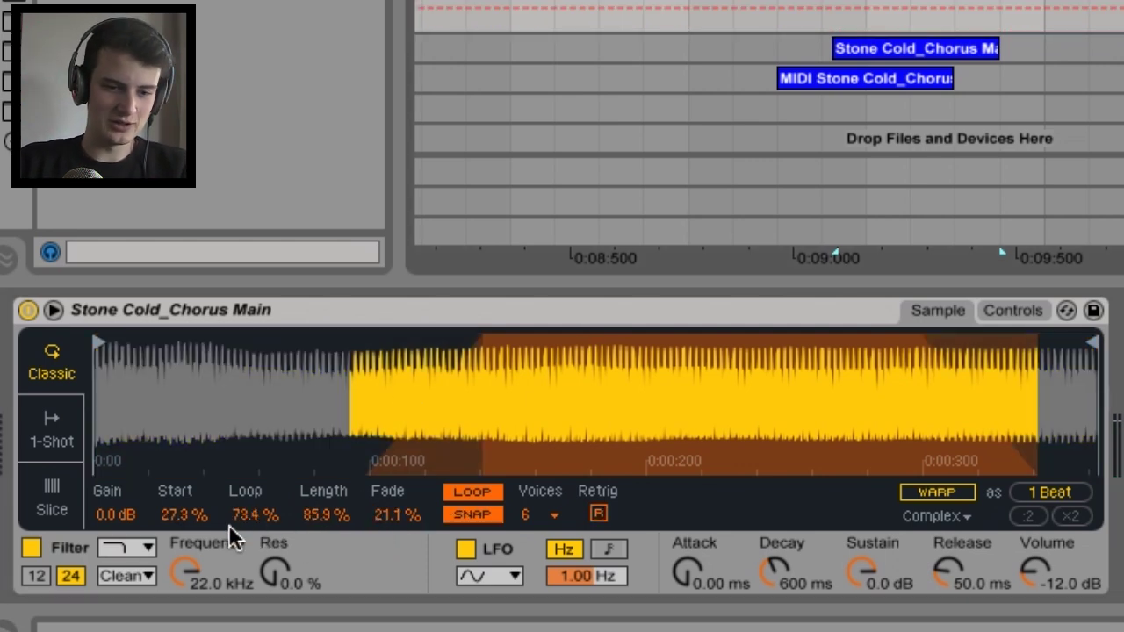
{"action": "left_click_drag", "start_coordinate": [194, 514], "coordinate": [193, 477]}
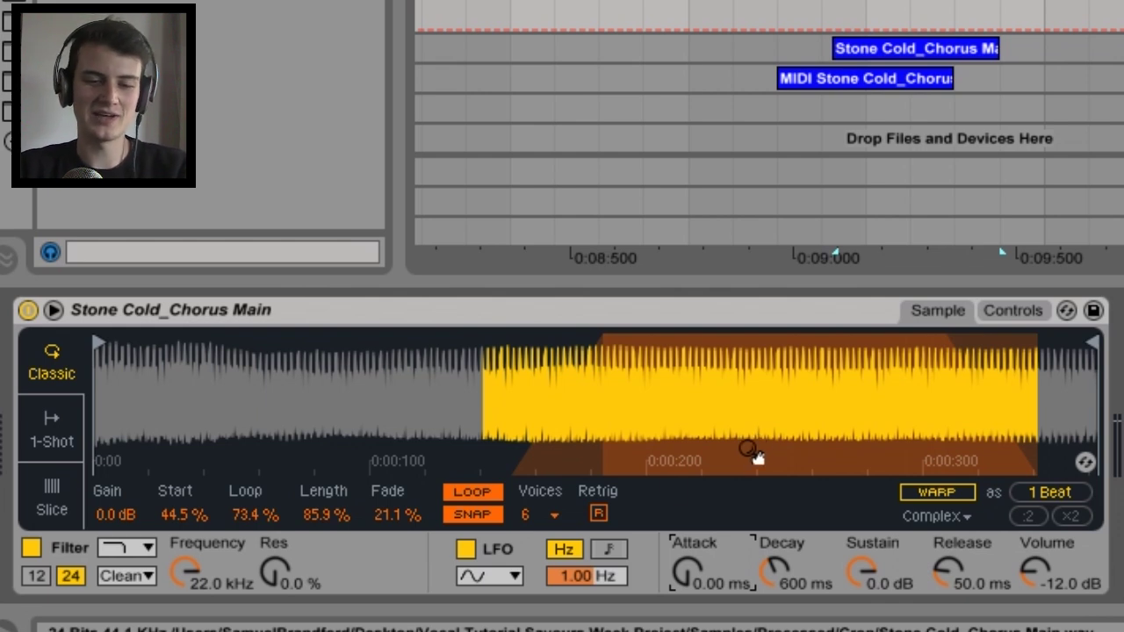
Step: Soften the Simpler's amplitude envelope by setting its Attack to 65.9 ms and its Release to 2.82 s
{"action": "mouse_move", "coordinate": [687, 574]}
{"action": "left_mouse_down"}
{"action": "mouse_move", "coordinate": [686, 548]}
{"action": "mouse_move", "coordinate": [680, 576]}
{"action": "left_mouse_up"}
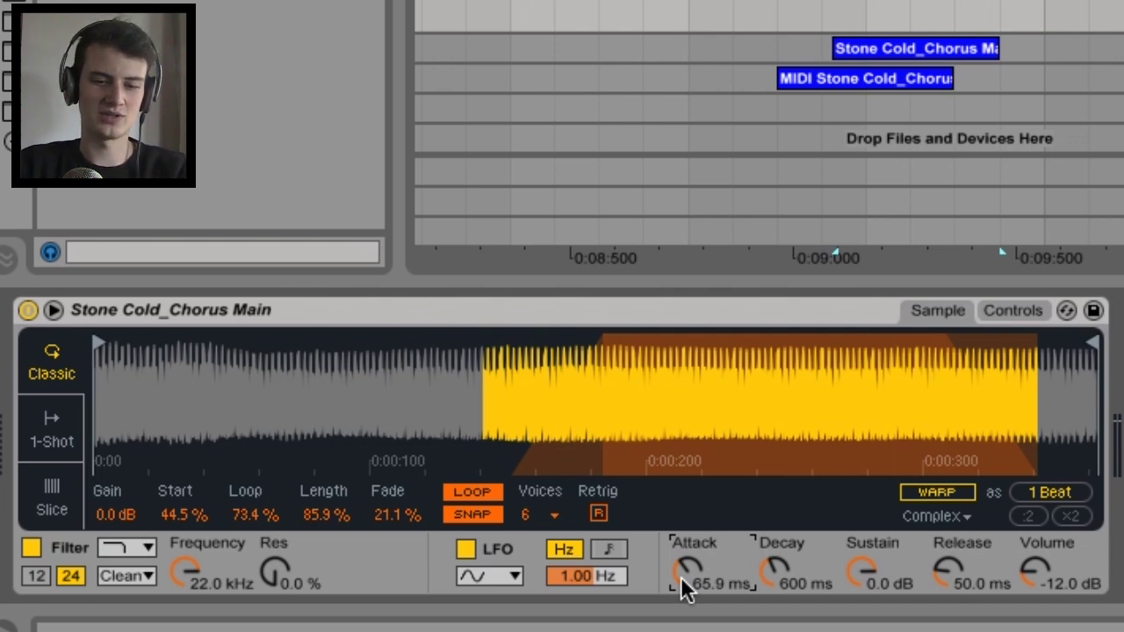
{"action": "left_click_drag", "start_coordinate": [947, 572], "coordinate": [953, 547]}
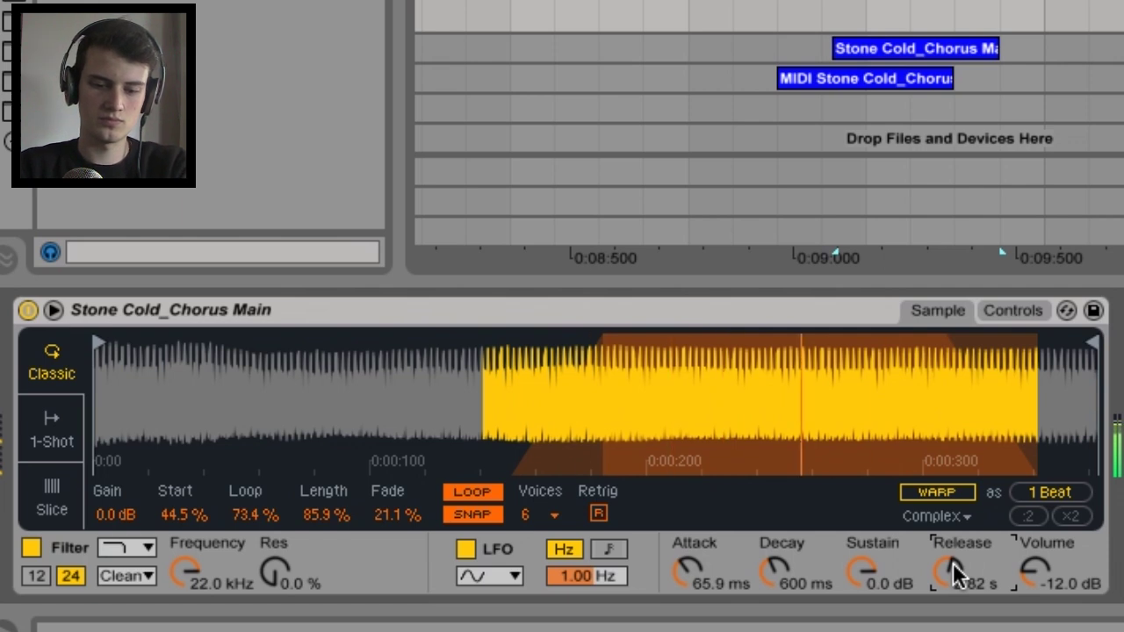
Step: Try 16 voices in Simpler, and settle on 10 voices for the sustained notes
{"action": "left_click", "coordinate": [532, 518]}
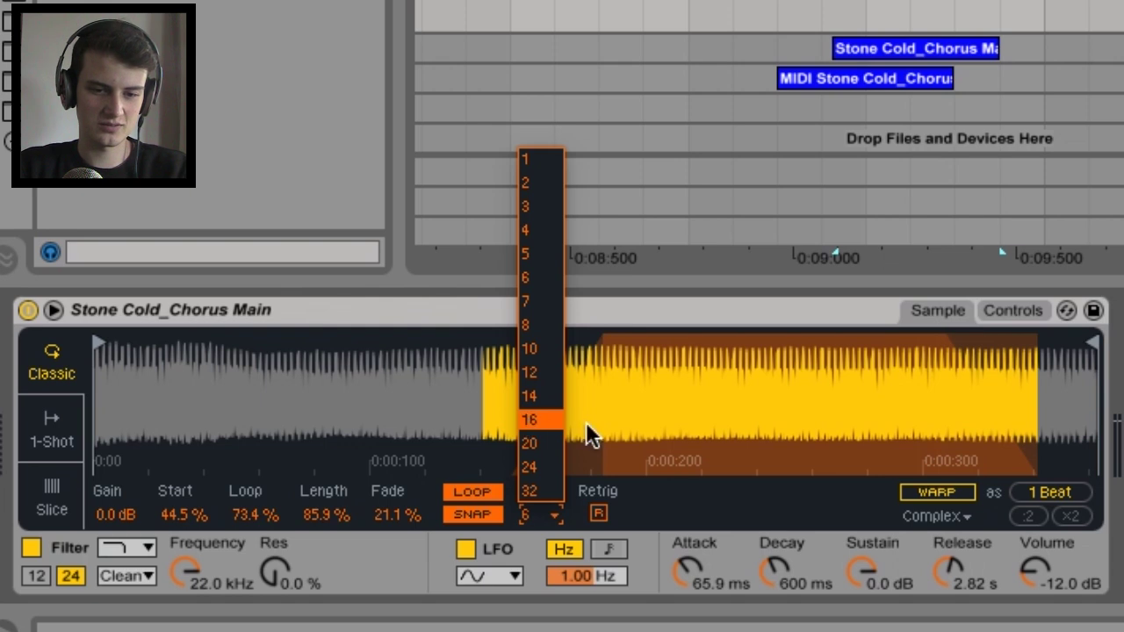
{"action": "left_click", "coordinate": [544, 421]}
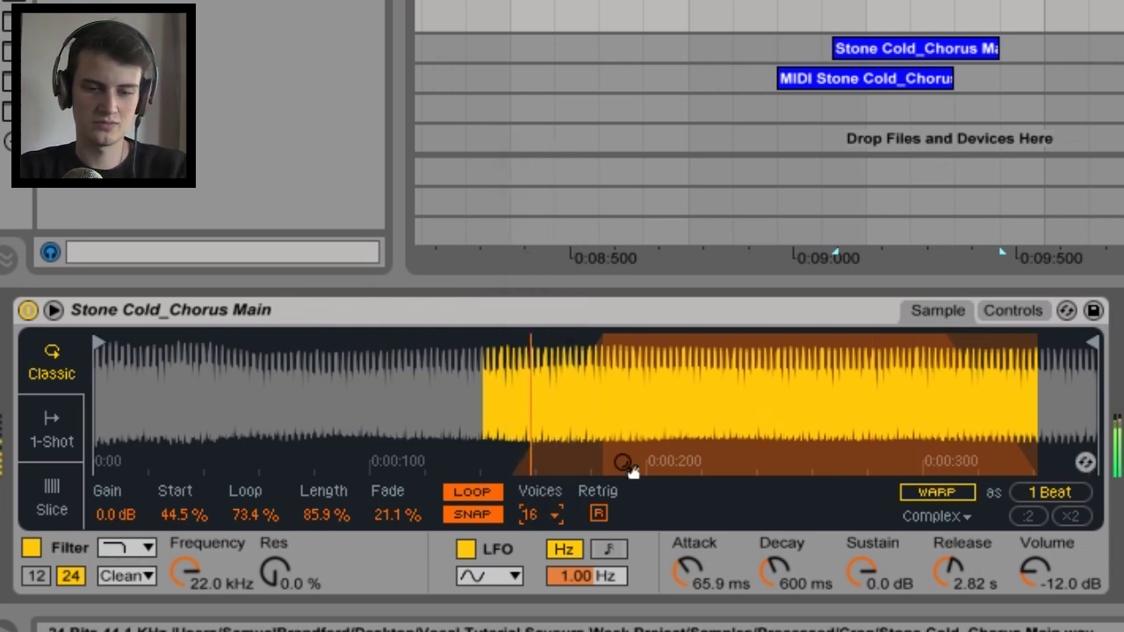
{"action": "left_click", "coordinate": [529, 516]}
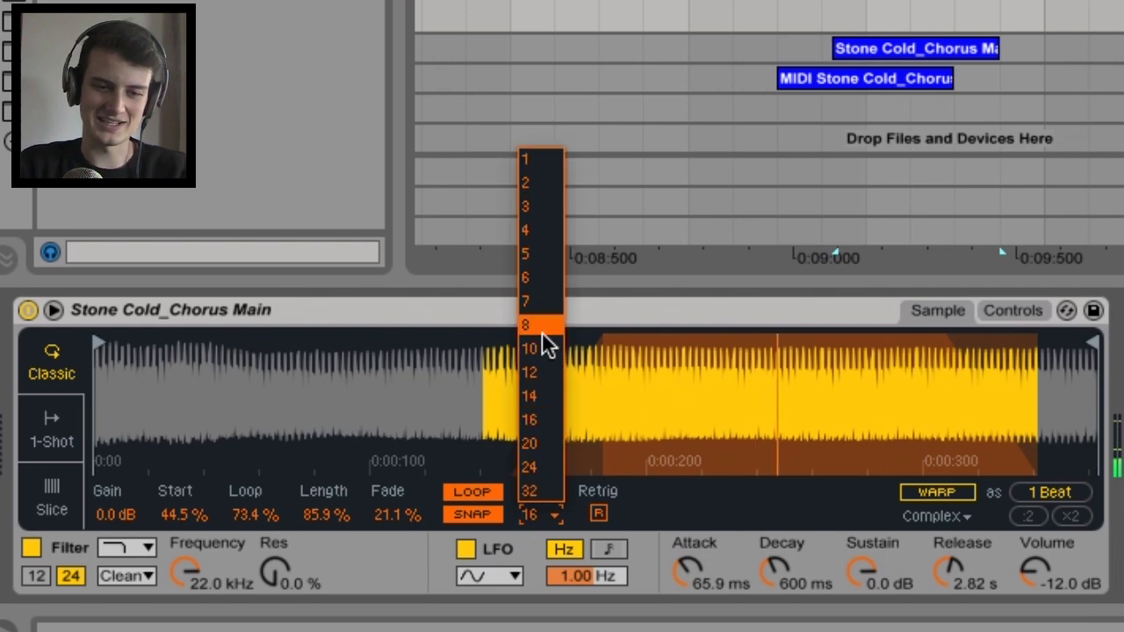
{"action": "left_click", "coordinate": [556, 350]}
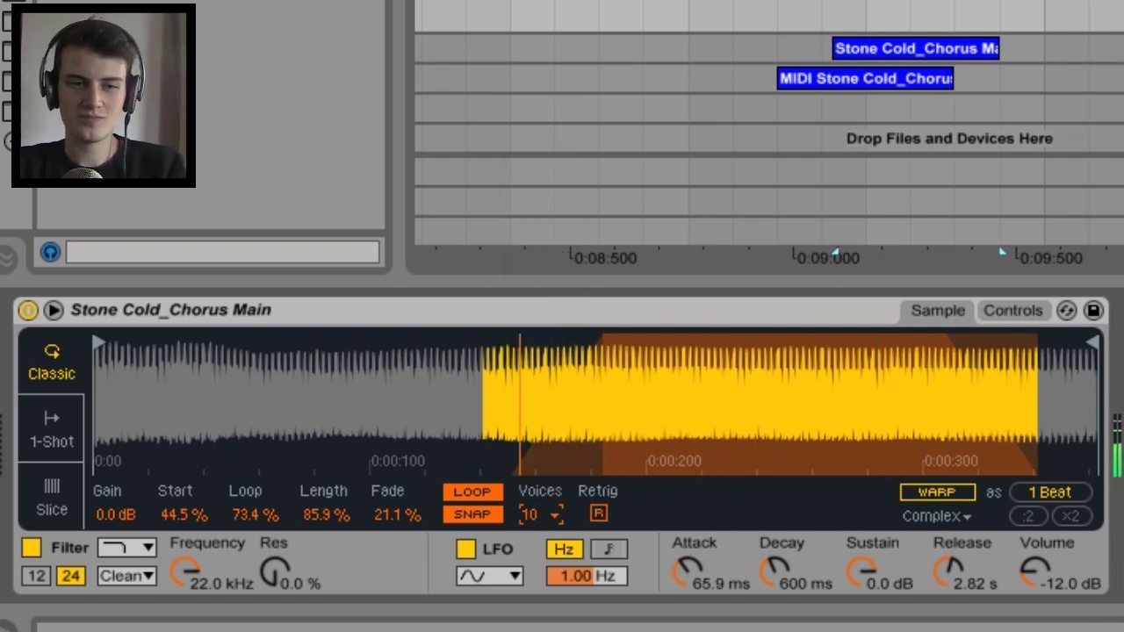
Step: Try the OTT preset of Multiband Dynamics directly after the Simpler, and remove it from the track
{"action": "left_click", "coordinate": [16, 4]}
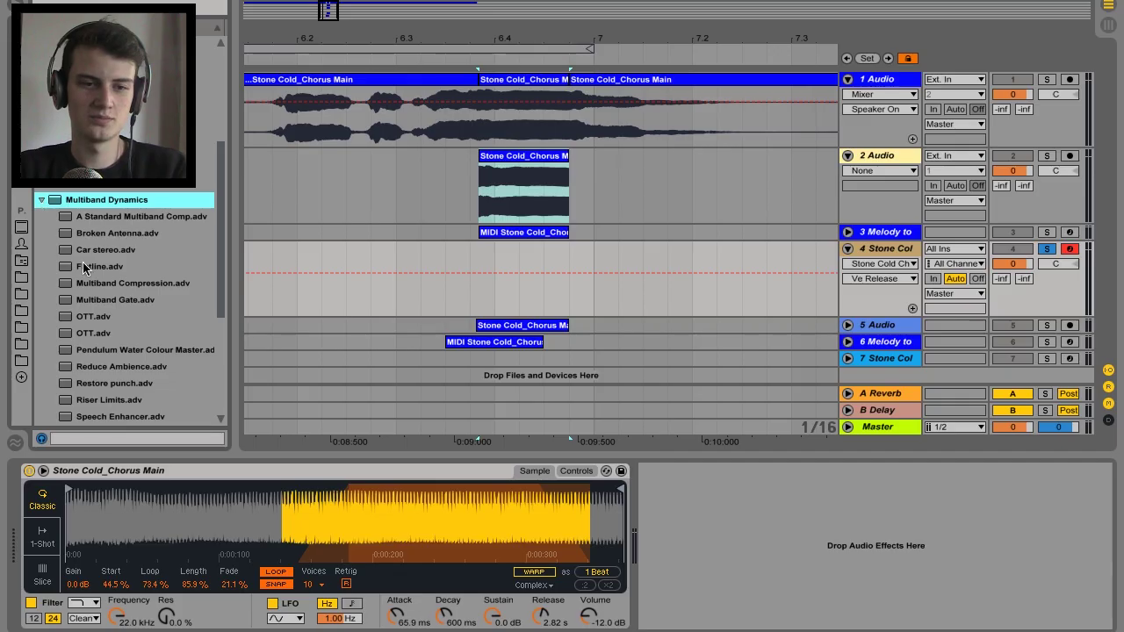
{"action": "double_click", "coordinate": [91, 317]}
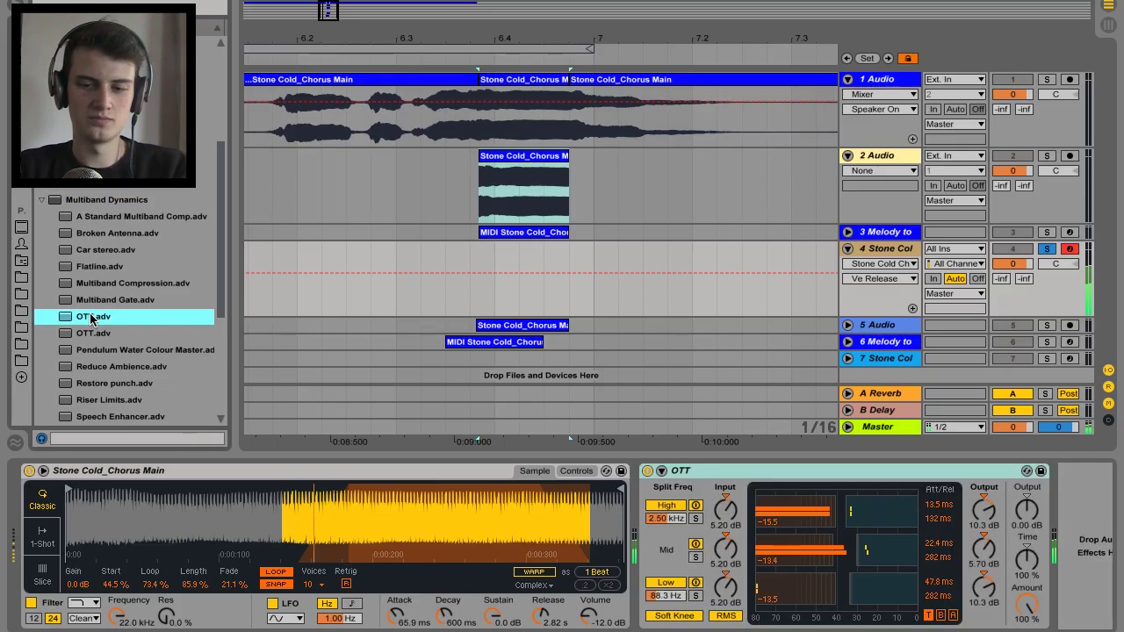
{"action": "left_click", "coordinate": [848, 472]}
{"action": "key", "text": "Delete"}
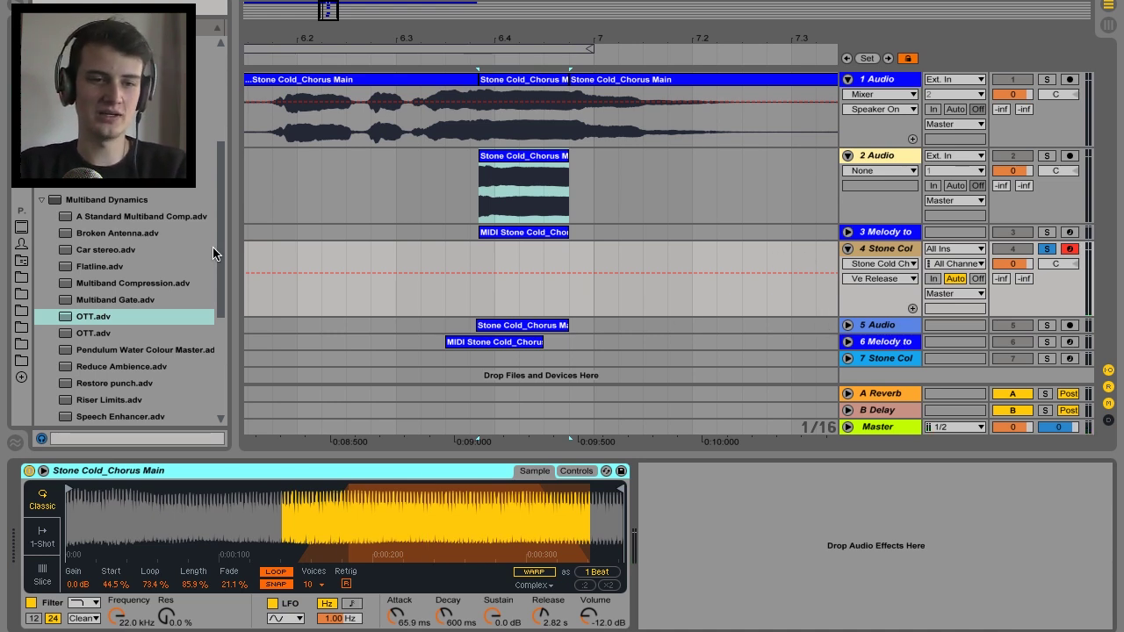
Step: Add Chorus, Ballad Reverb and Filter Delay after the Simpler, and set the reverb's Dry/Wet to 48 %
{"action": "scroll", "coordinate": [123, 307], "scroll_direction": "up", "scroll_amount": 5}
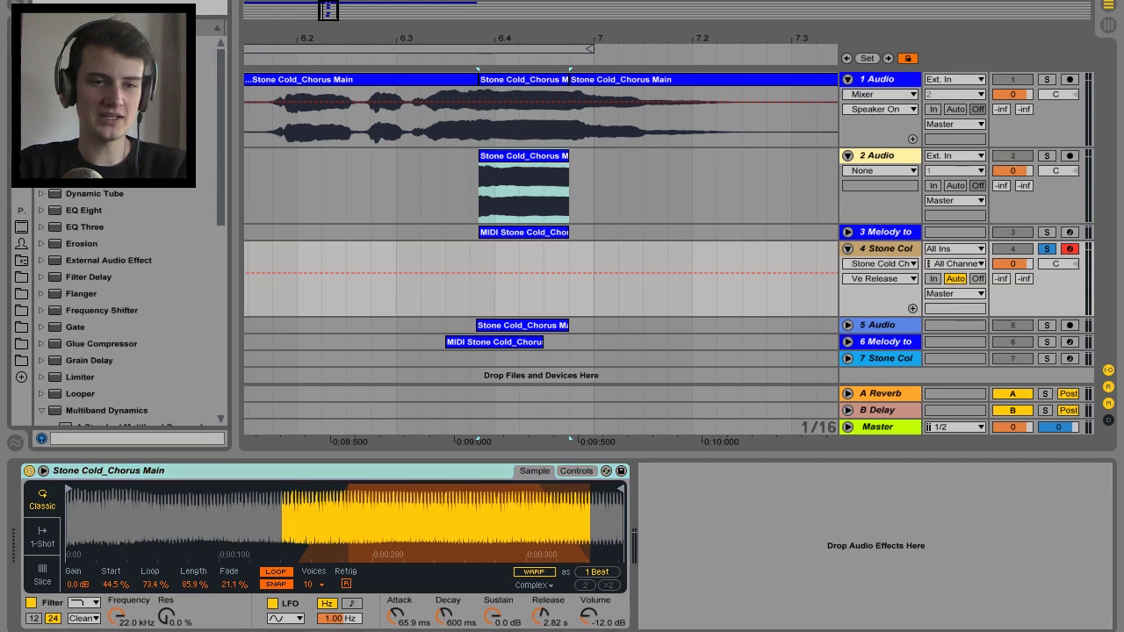
{"action": "left_click_drag", "start_coordinate": [617, 282], "coordinate": [609, 274]}
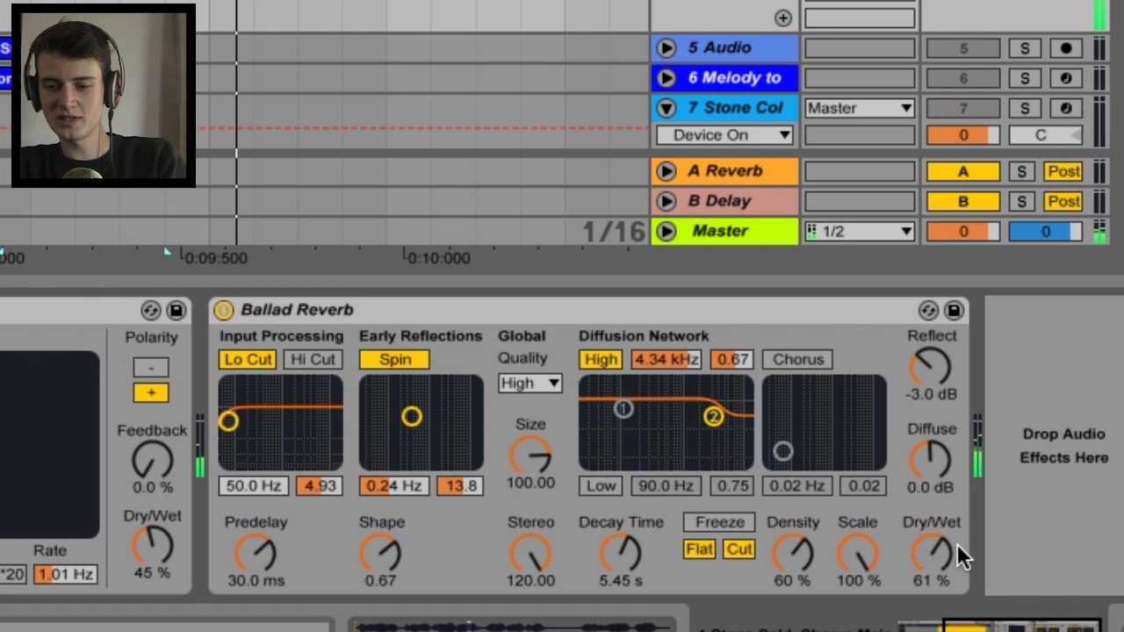
{"action": "left_click_drag", "start_coordinate": [936, 545], "coordinate": [936, 565]}
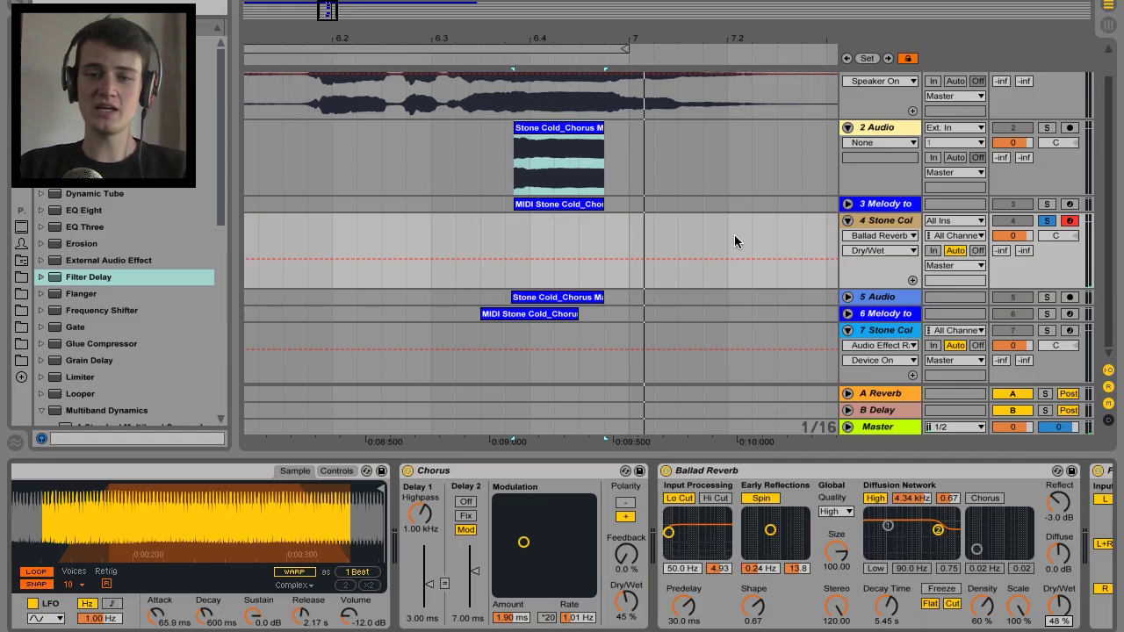
{"action": "left_click", "coordinate": [730, 232]}
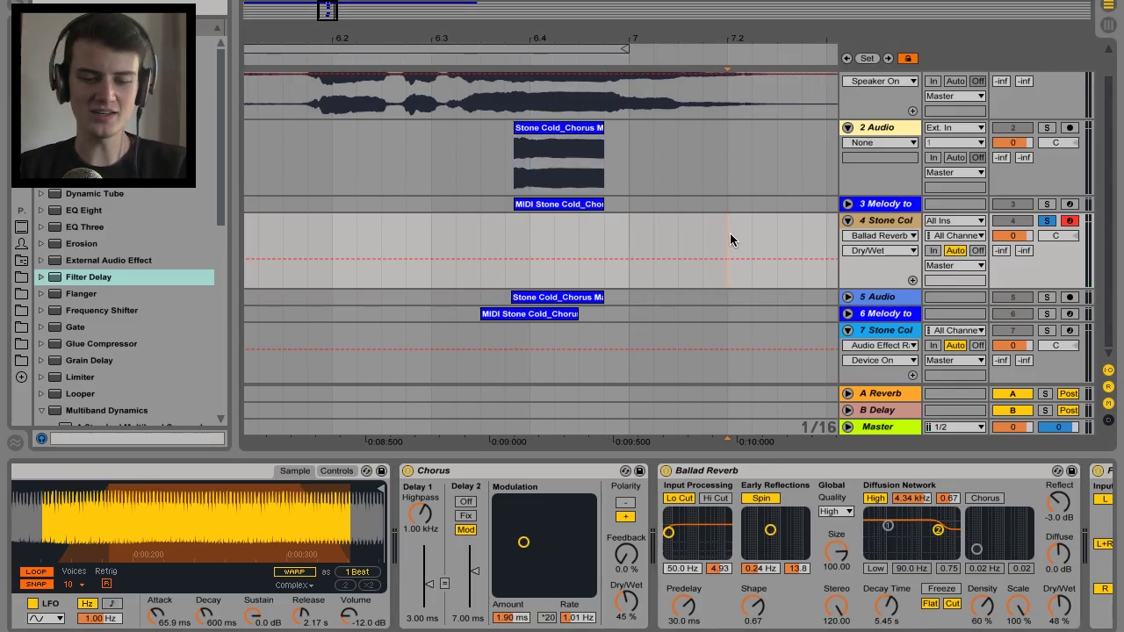
Step: Try an EQ Eight between the Simpler and the Chorus, and remove it from the chain
{"action": "key", "text": "space"}
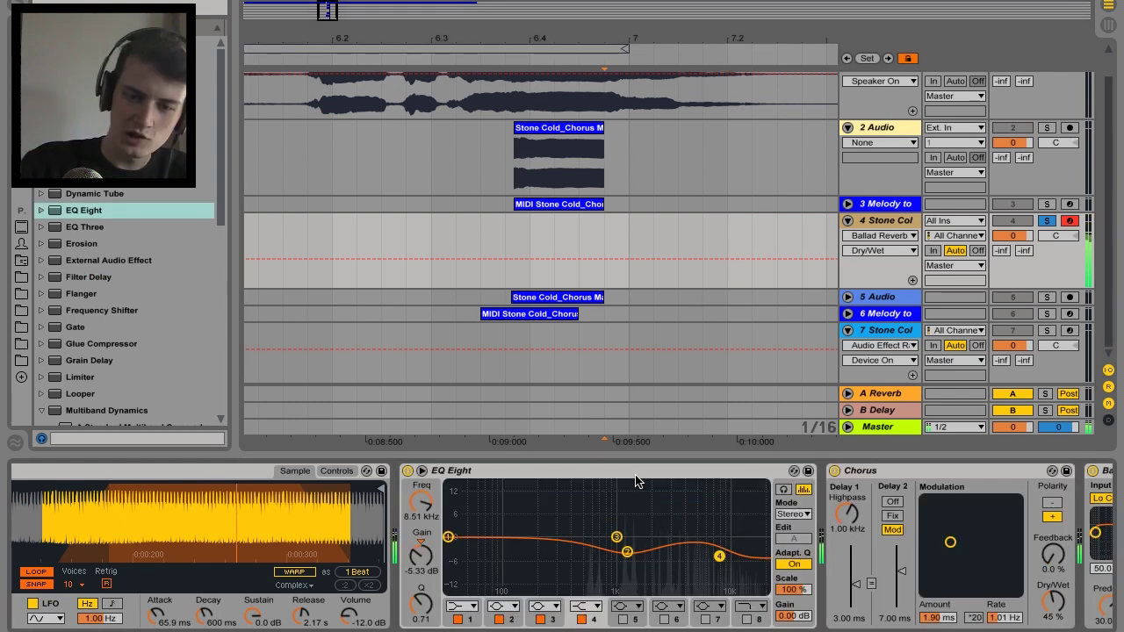
{"action": "left_click", "coordinate": [636, 475]}
{"action": "key", "text": "Delete"}
Step: Insert the OTT multiband preset between the Chorus and the Ballad Reverb, and set its Amount to 50 %
{"action": "scroll", "coordinate": [110, 394], "scroll_direction": "down", "scroll_amount": 8}
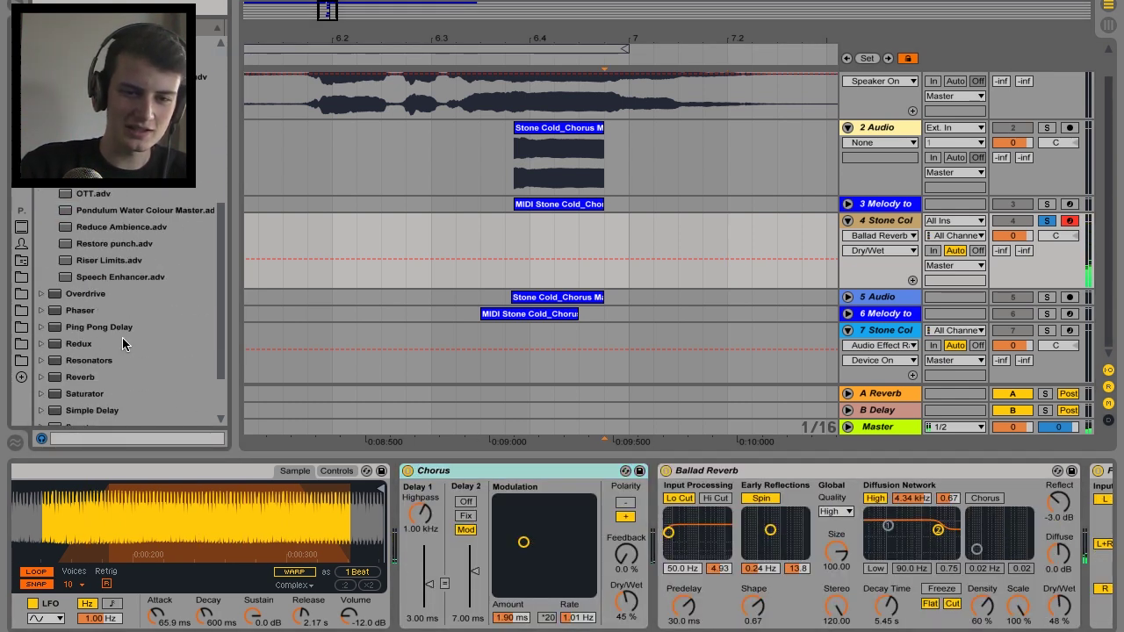
{"action": "scroll", "coordinate": [105, 329], "scroll_direction": "up", "scroll_amount": 3}
{"action": "left_click_drag", "start_coordinate": [76, 221], "coordinate": [715, 532]}
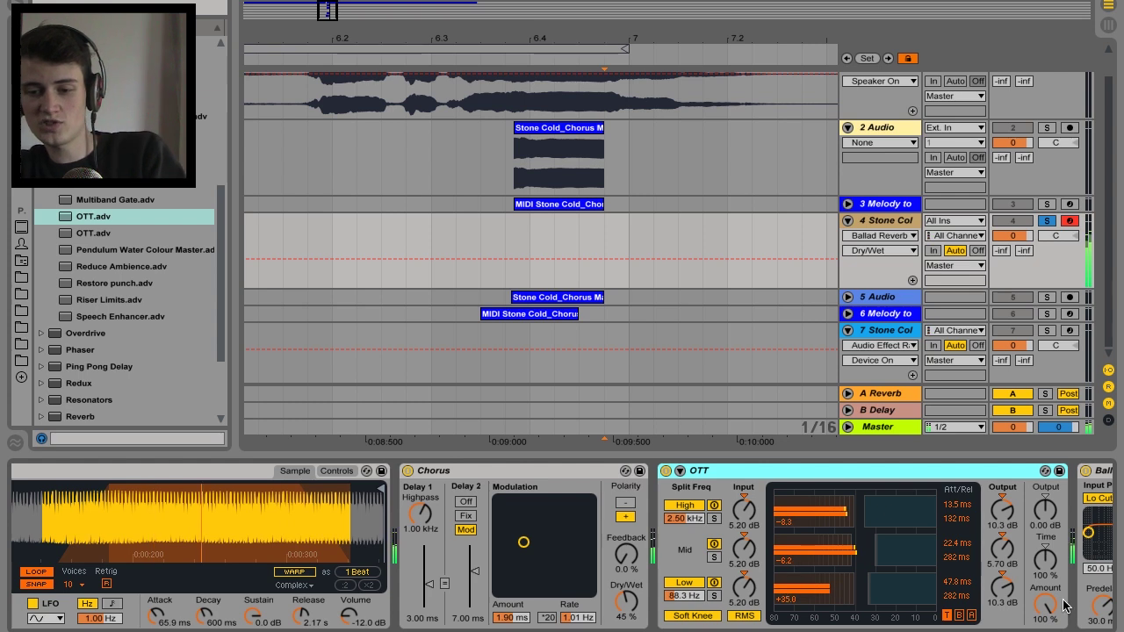
{"action": "left_click_drag", "start_coordinate": [1045, 605], "coordinate": [1046, 631]}
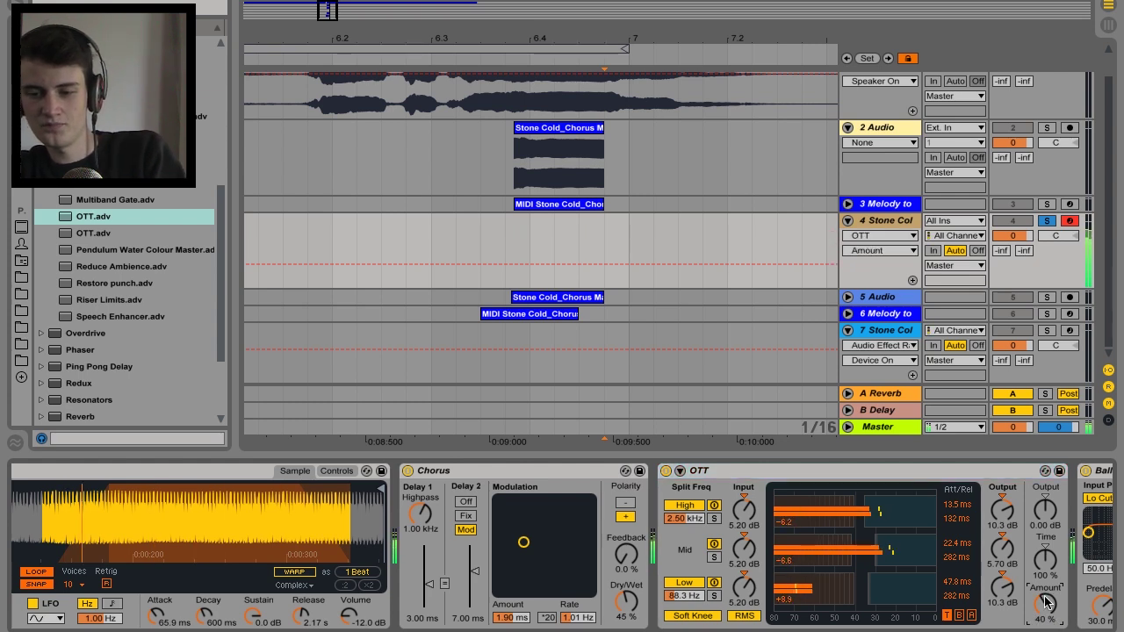
{"action": "left_click", "coordinate": [688, 257]}
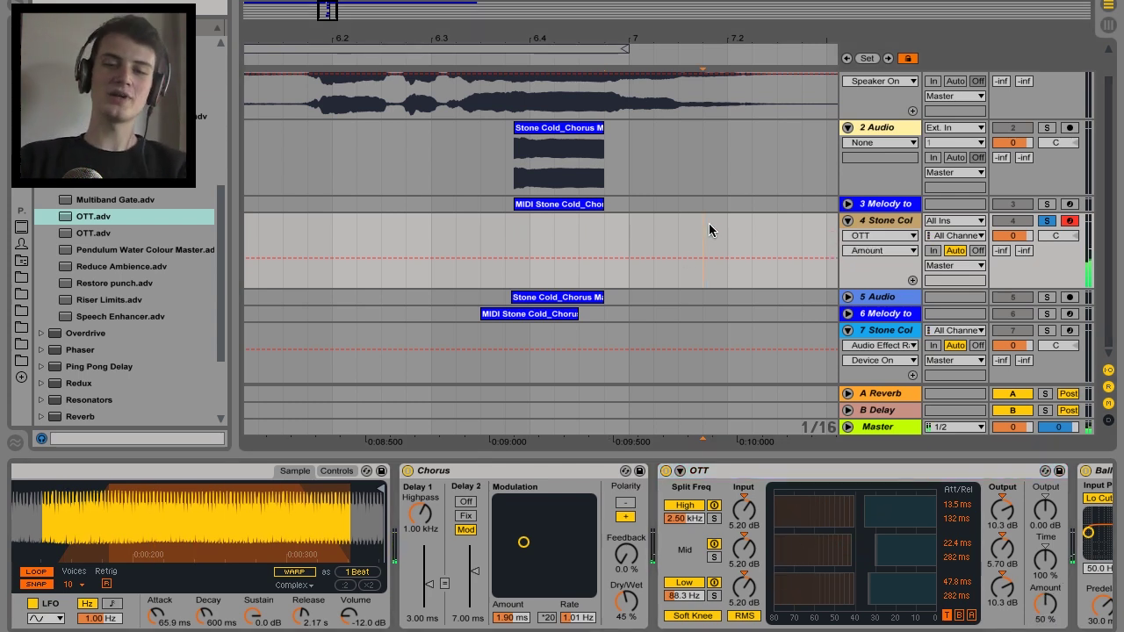
{"action": "left_click", "coordinate": [709, 224]}
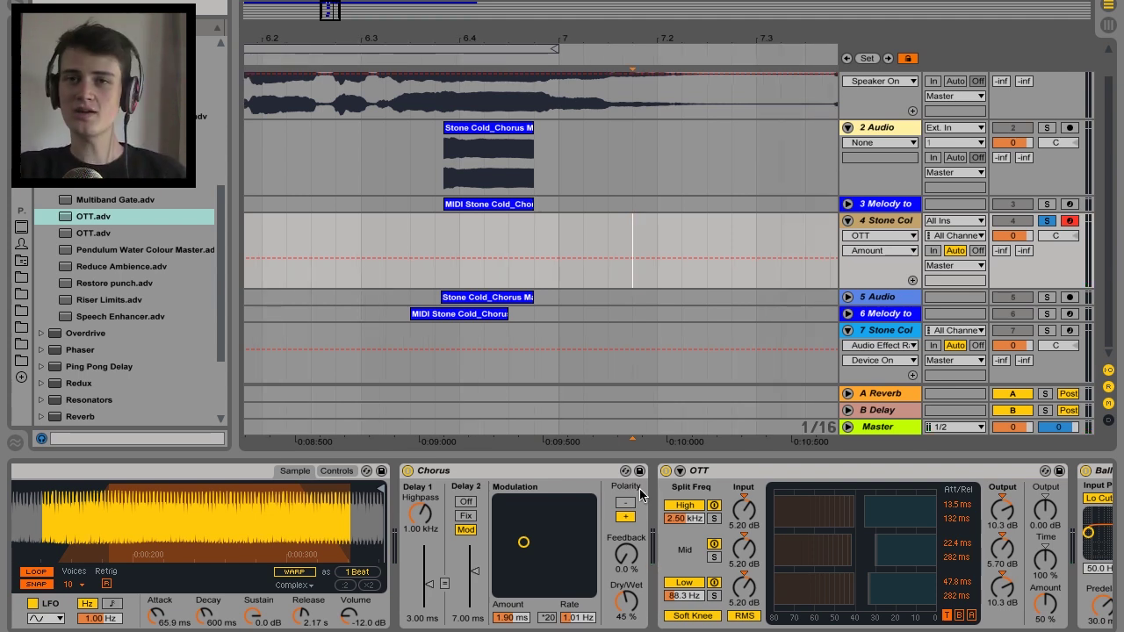
{"action": "scroll", "coordinate": [640, 495], "scroll_direction": "left", "scroll_amount": 5}
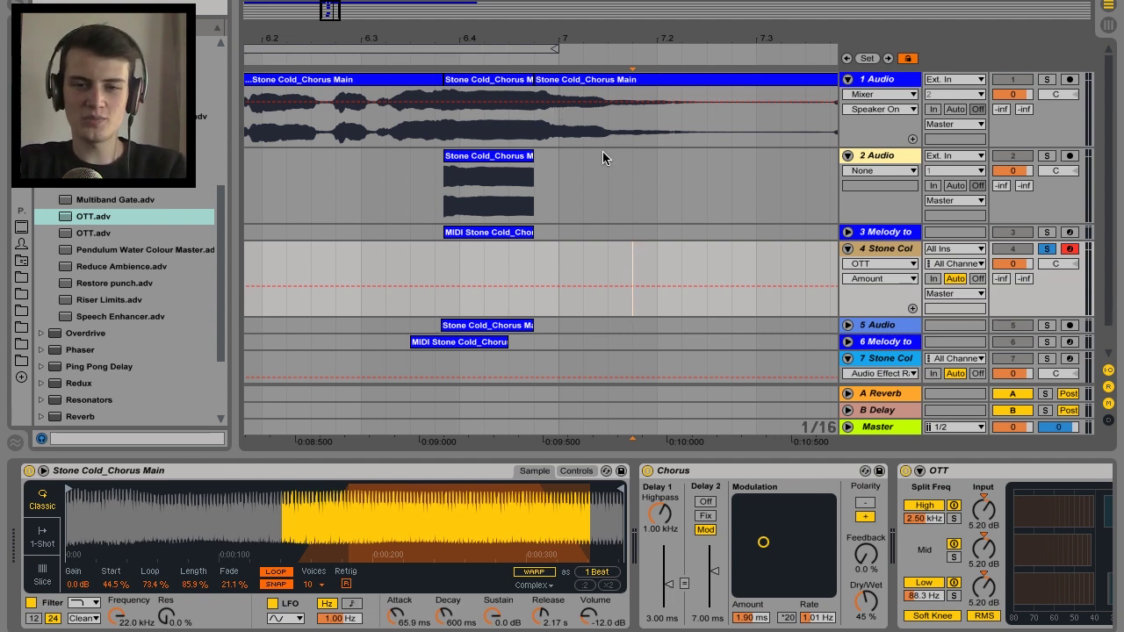
{"action": "scroll", "coordinate": [597, 166], "scroll_direction": "down", "scroll_amount": 1}
{"action": "right_click", "coordinate": [502, 143]}
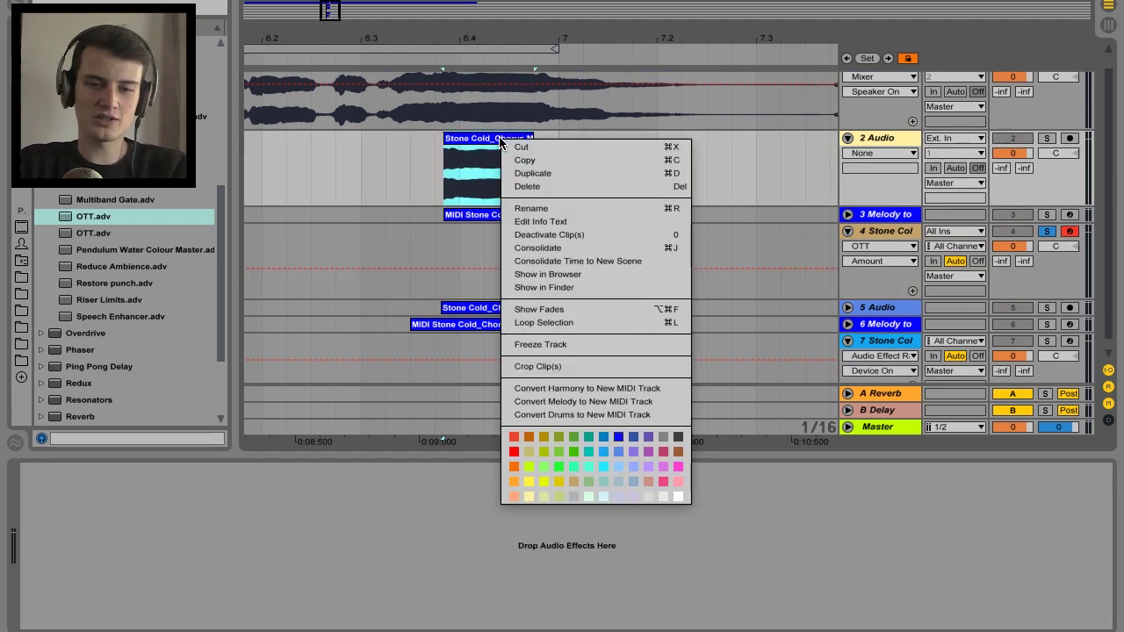
{"action": "left_click", "coordinate": [418, 244]}
{"action": "scroll", "coordinate": [572, 241], "scroll_direction": "down", "scroll_amount": 1}
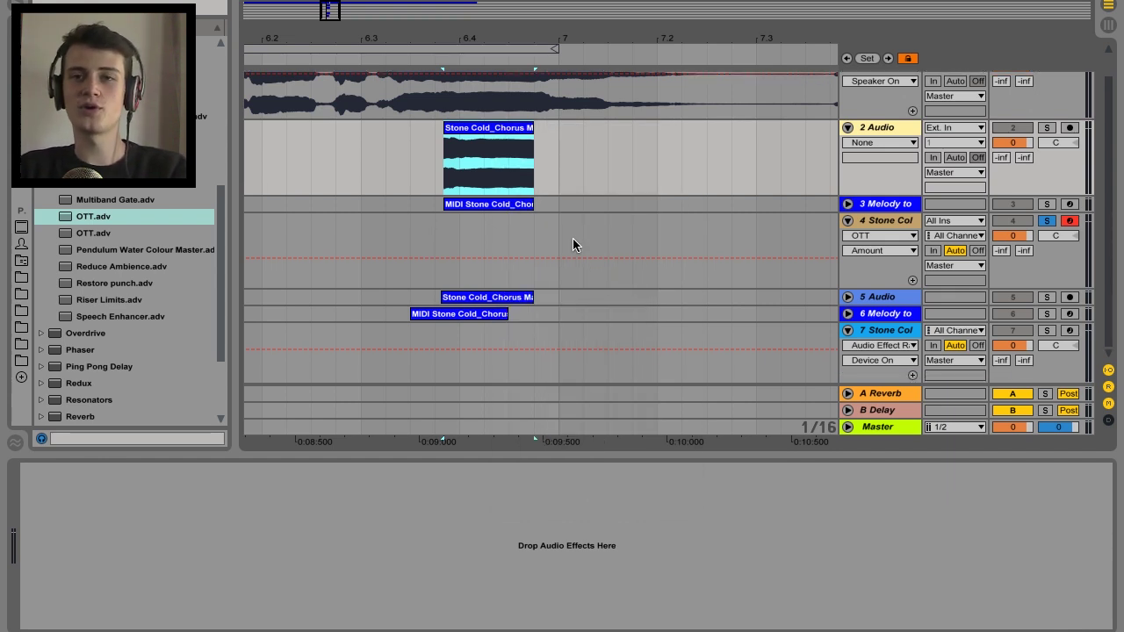
Step: Select the Stone Cold instrument track and review the Simpler's control and sample settings along with its whole effects chain
{"action": "left_click", "coordinate": [878, 223]}
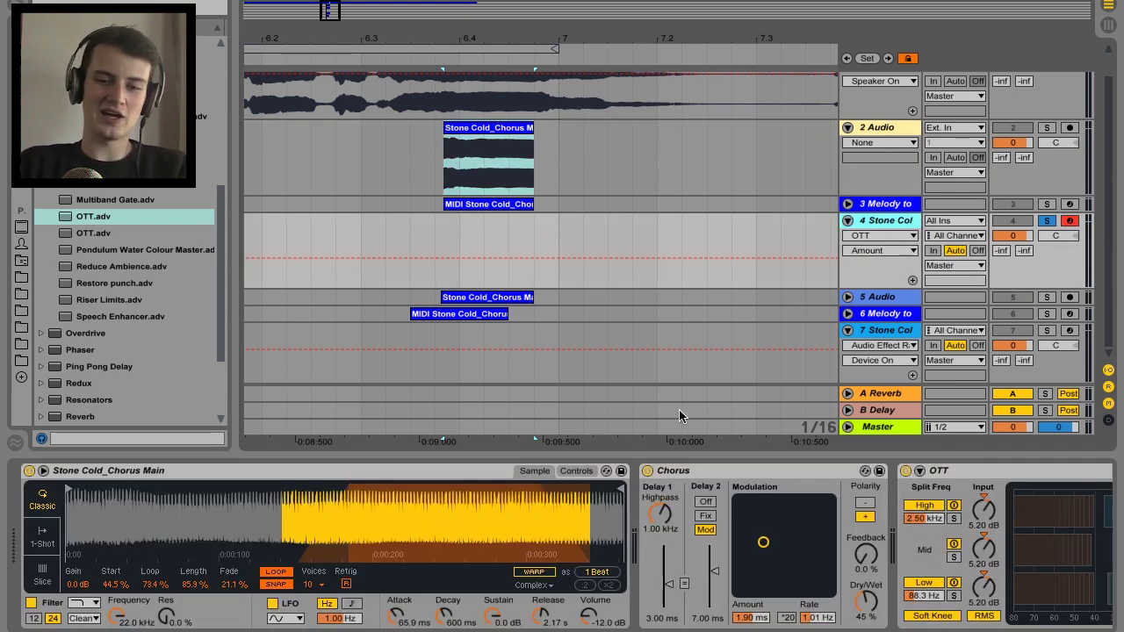
{"action": "left_click", "coordinate": [574, 472]}
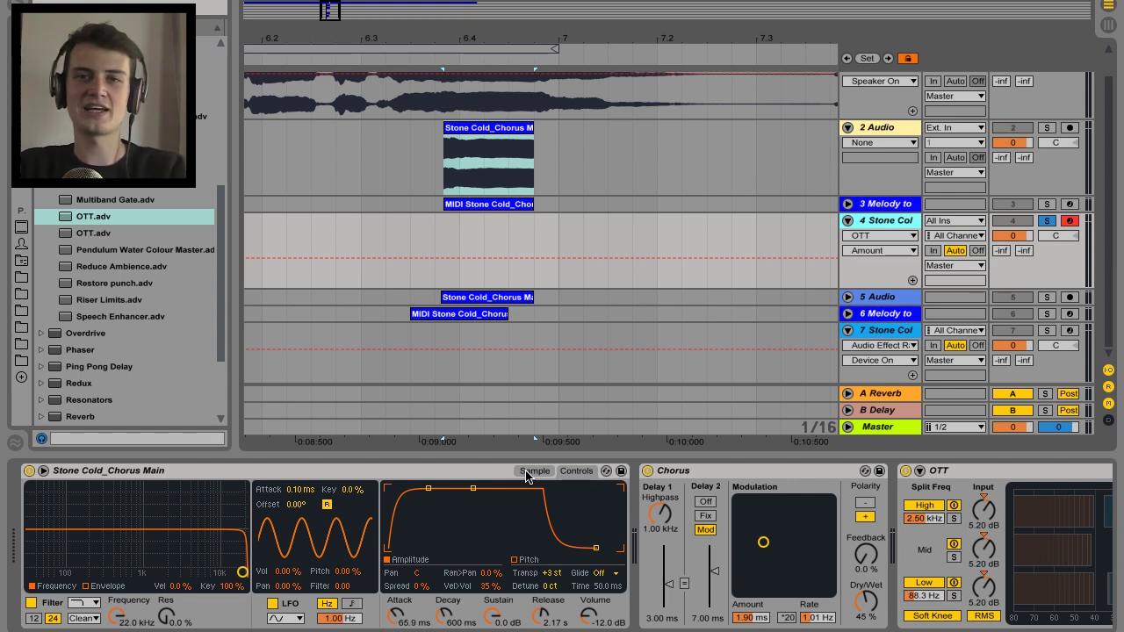
{"action": "left_click", "coordinate": [533, 471]}
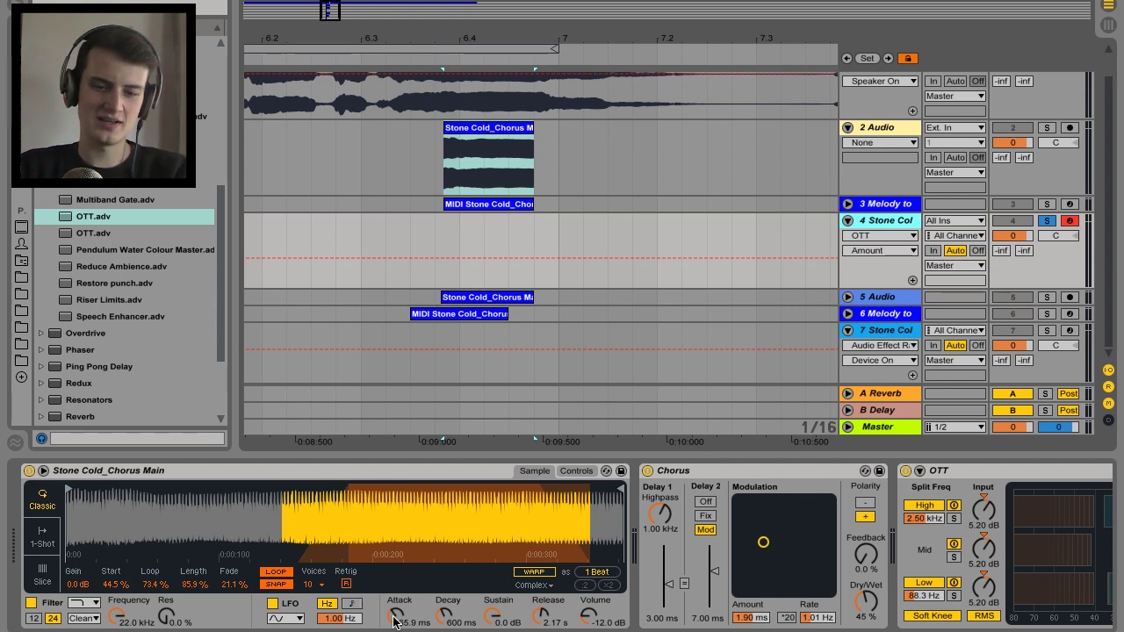
{"action": "key", "text": "space"}
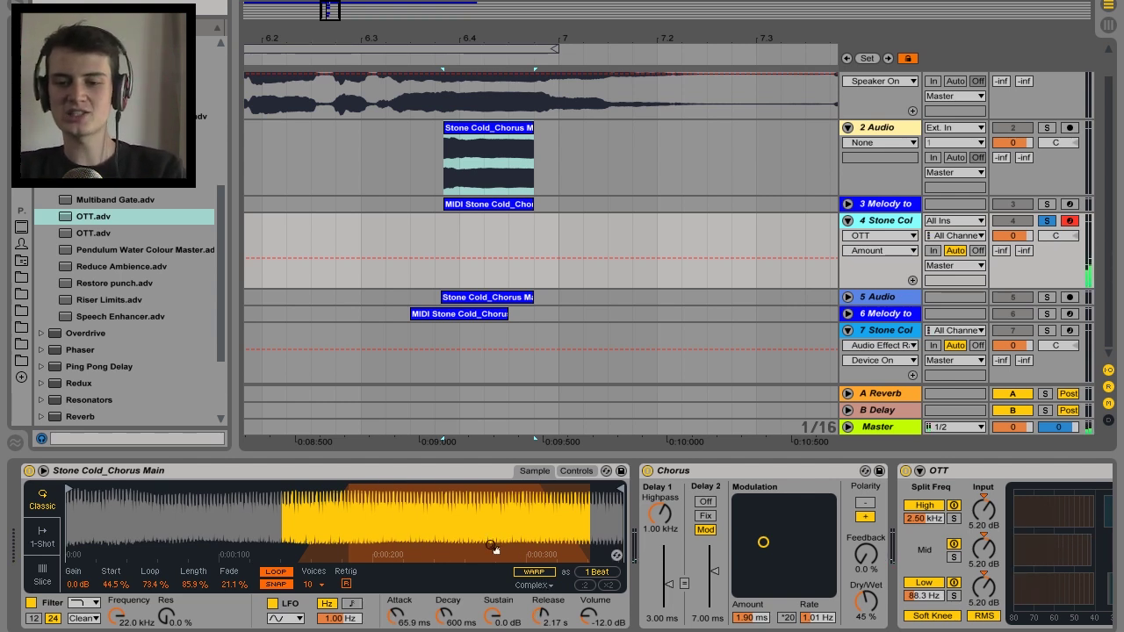
{"action": "scroll", "coordinate": [494, 549], "scroll_direction": "right", "scroll_amount": 5}
{"action": "scroll", "coordinate": [495, 549], "scroll_direction": "right", "scroll_amount": 6}
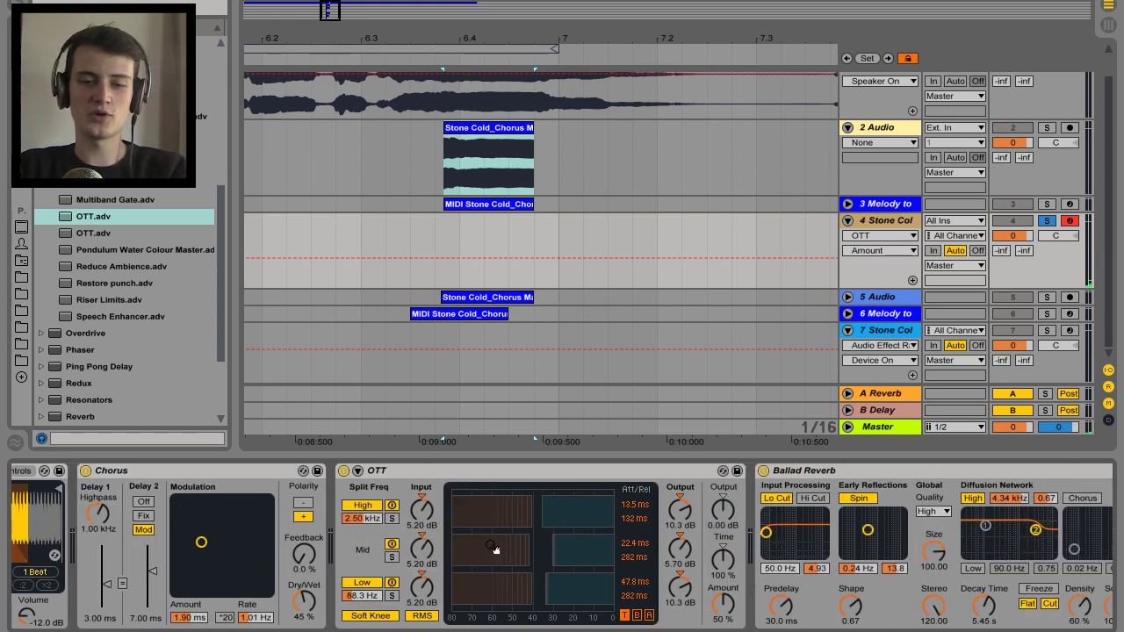
{"action": "scroll", "coordinate": [494, 549], "scroll_direction": "right", "scroll_amount": 8}
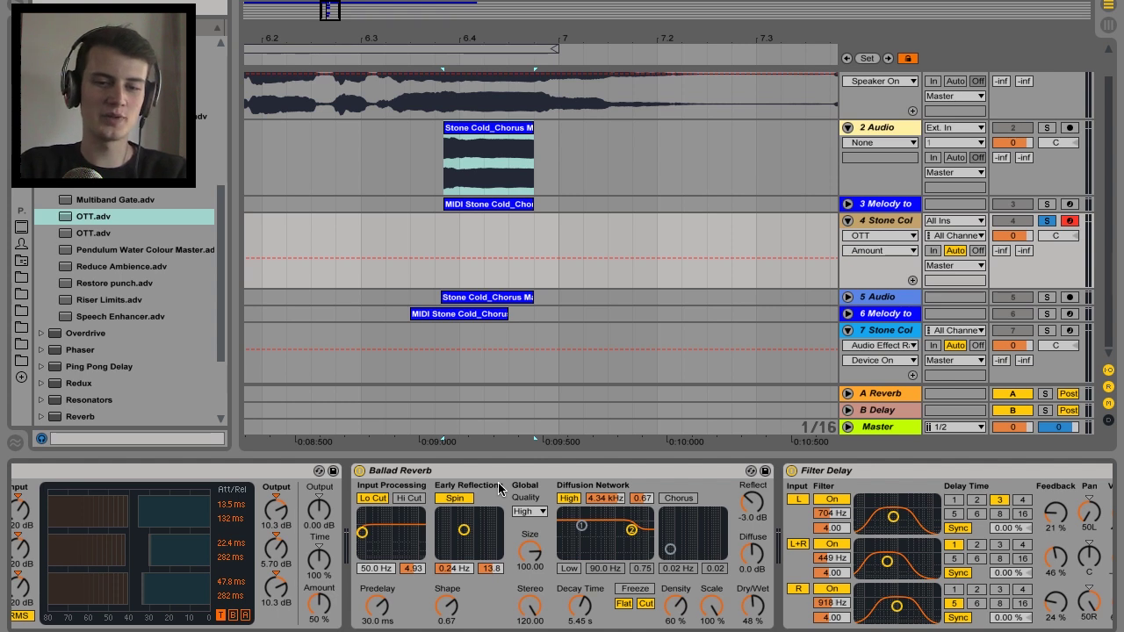
{"action": "scroll", "coordinate": [499, 488], "scroll_direction": "right", "scroll_amount": 3}
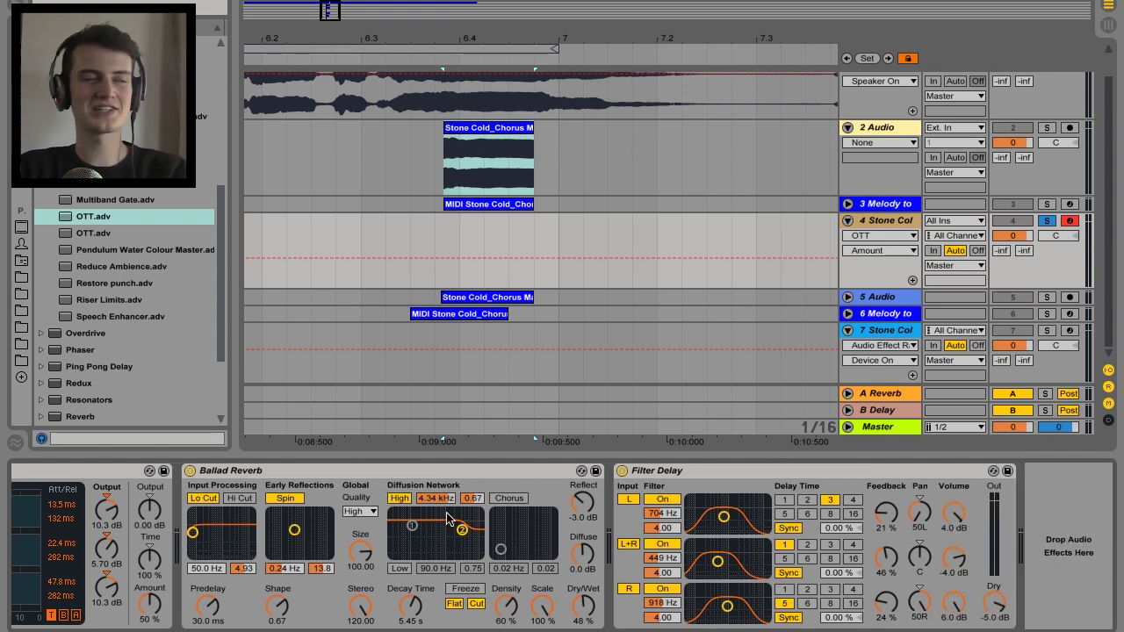